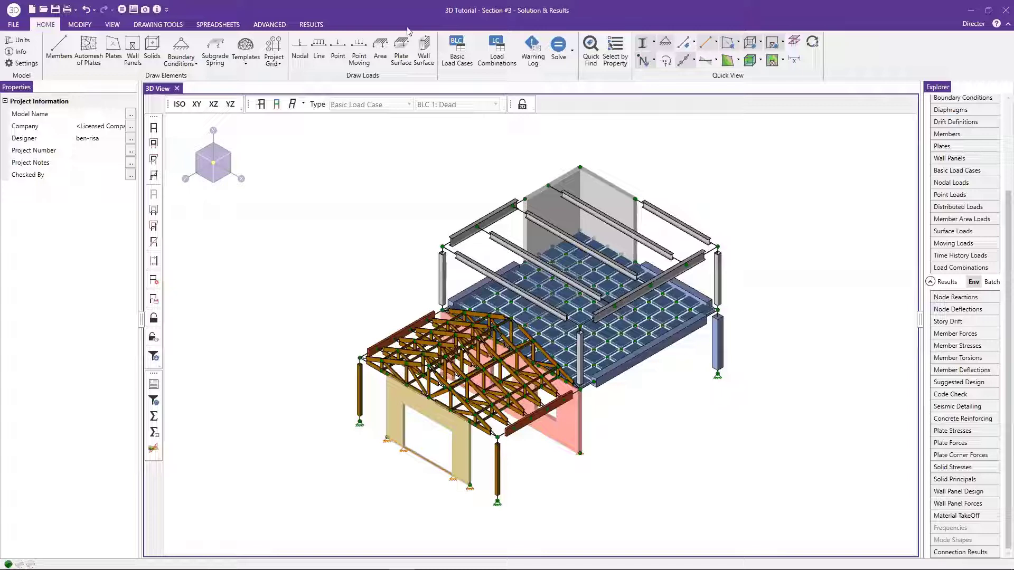
- Run a Batch Solution with Envelope, clear the previous results, and dismiss the warning log
{"action": "key", "text": "ctrl+q"}
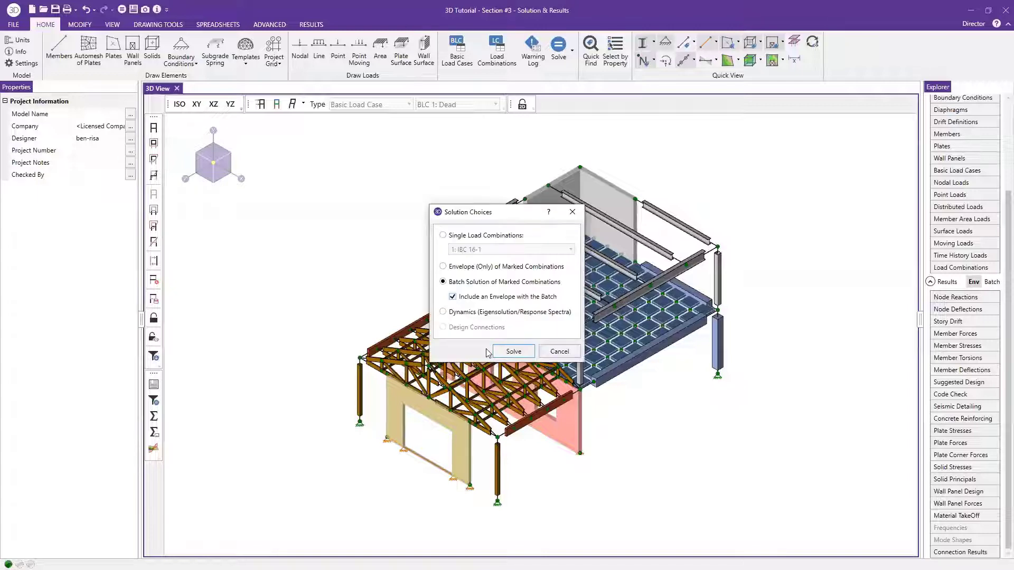
{"action": "left_click", "coordinate": [509, 352]}
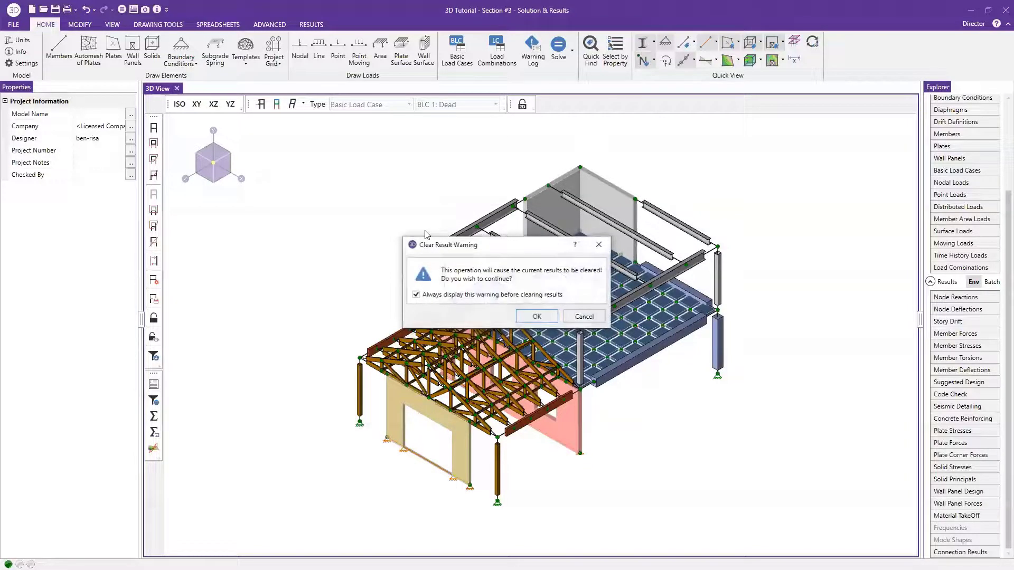
{"action": "left_click", "coordinate": [523, 317]}
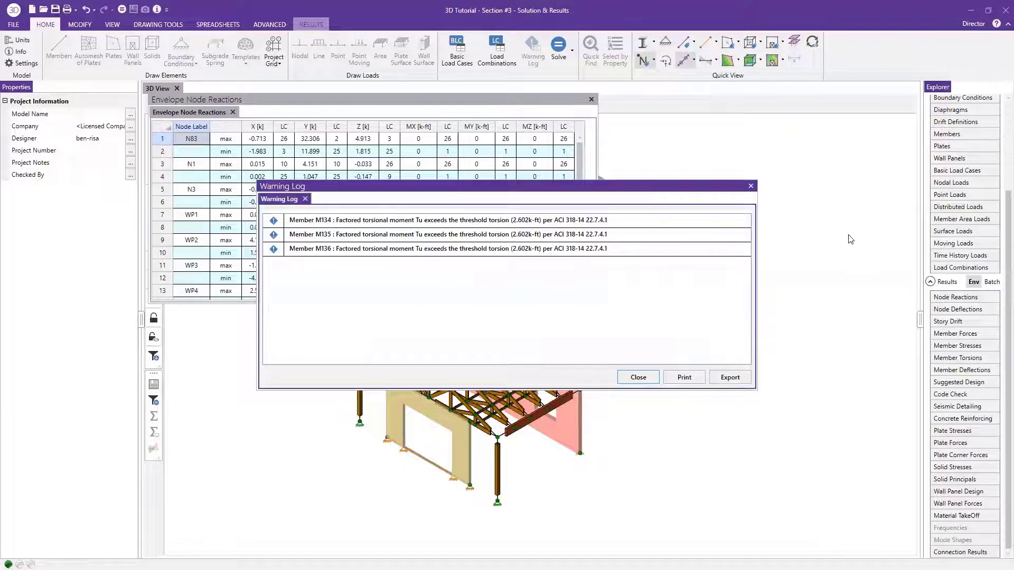
{"action": "key", "text": "Escape"}
{"action": "key", "text": "Escape"}
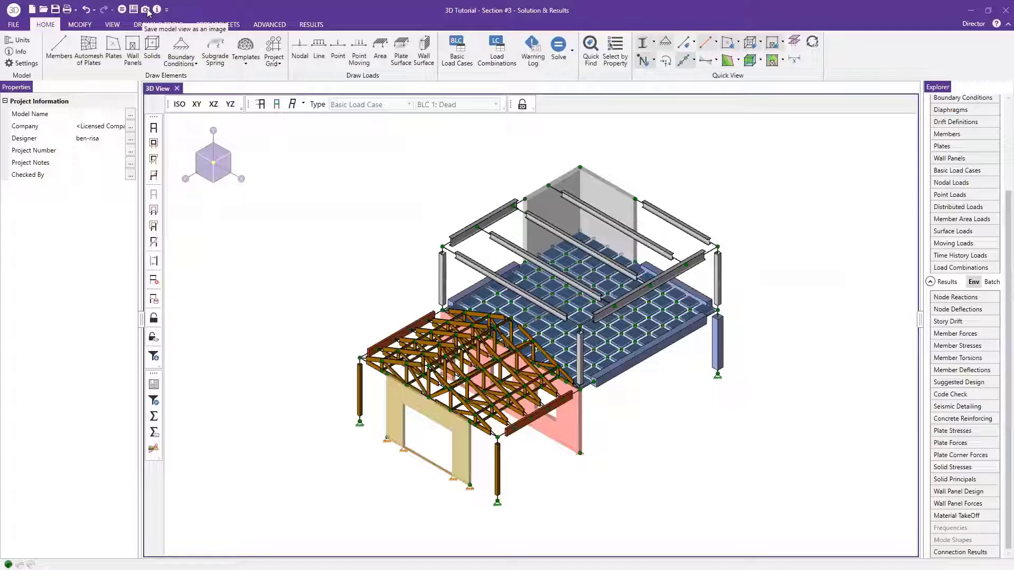
- Start a snapshot page and turn on member labels through Quick View
{"action": "left_click", "coordinate": [146, 9]}
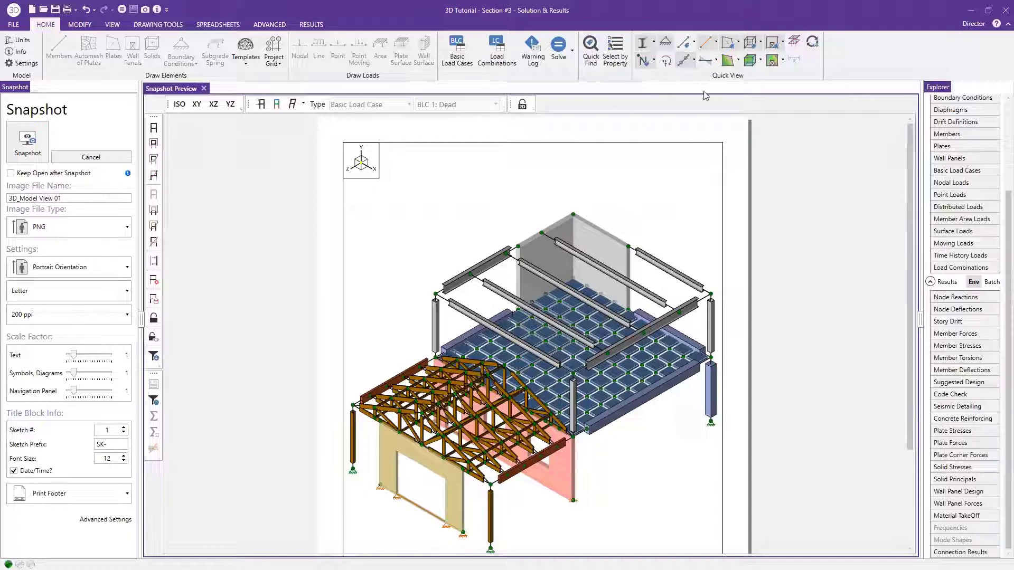
{"action": "left_click", "coordinate": [694, 44]}
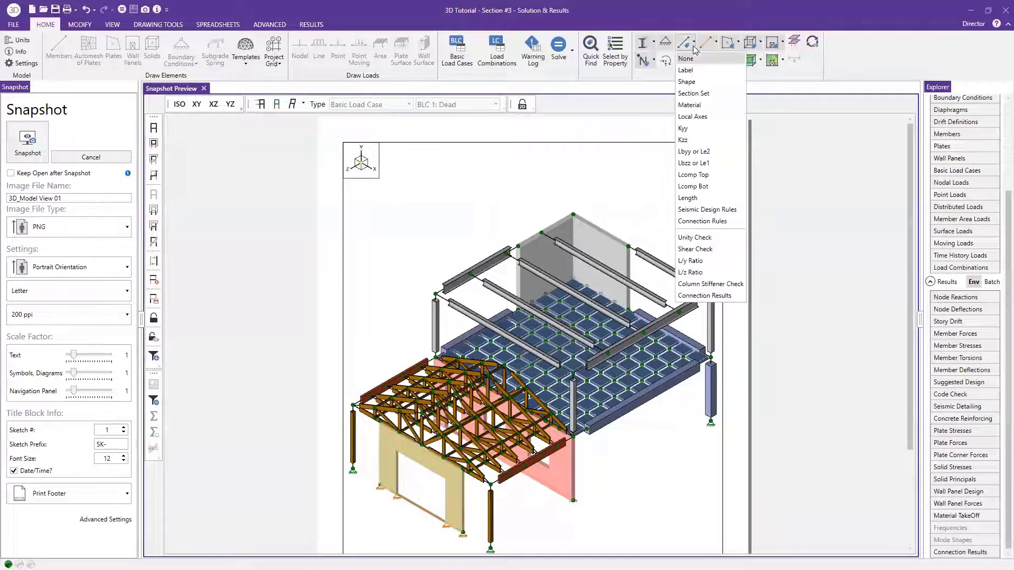
{"action": "left_click", "coordinate": [709, 70]}
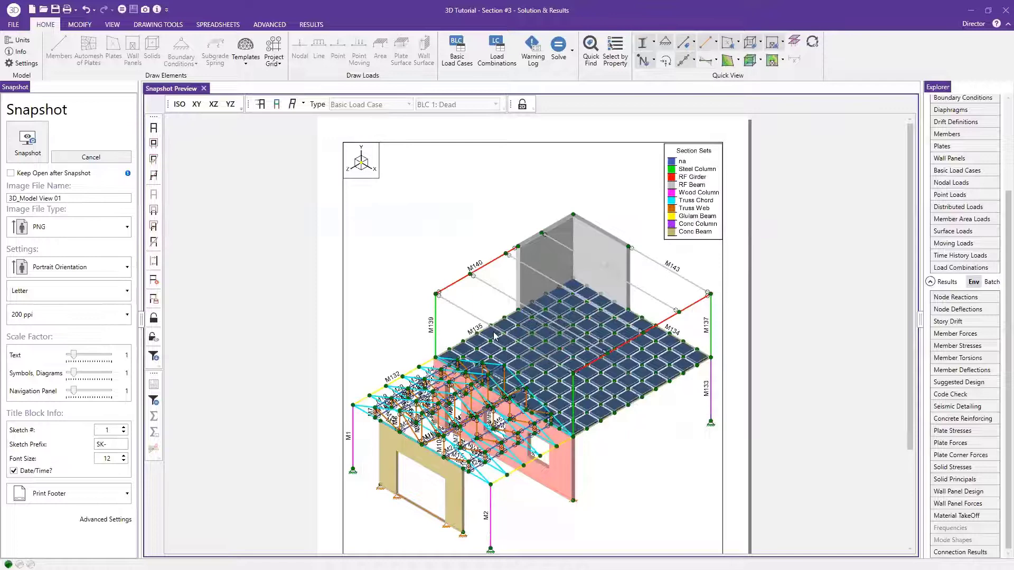
- Show the BLC 1: Dead loads on a wireframe model with node dots hidden
{"action": "left_click", "coordinate": [261, 104]}
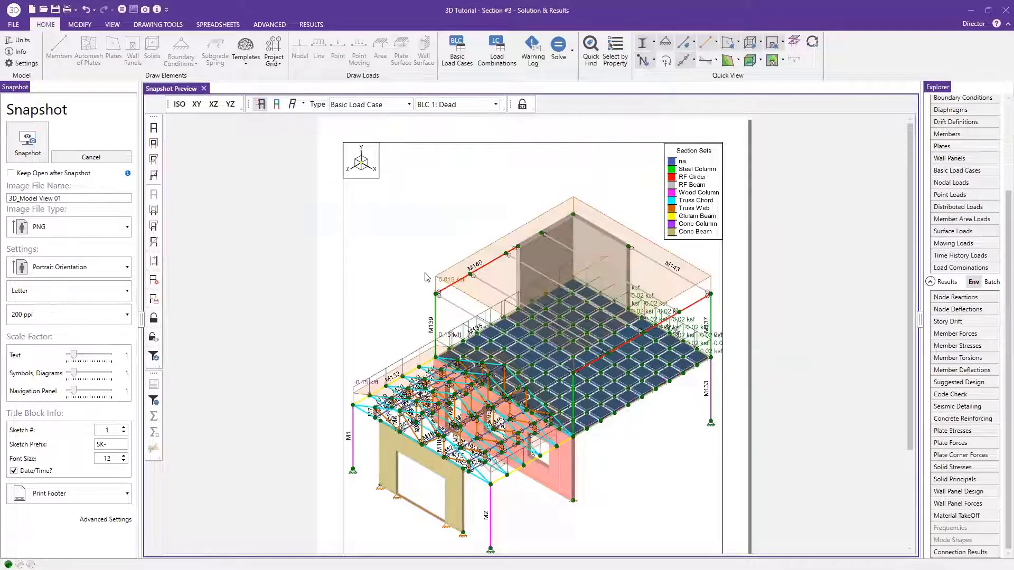
{"action": "left_click", "coordinate": [477, 105]}
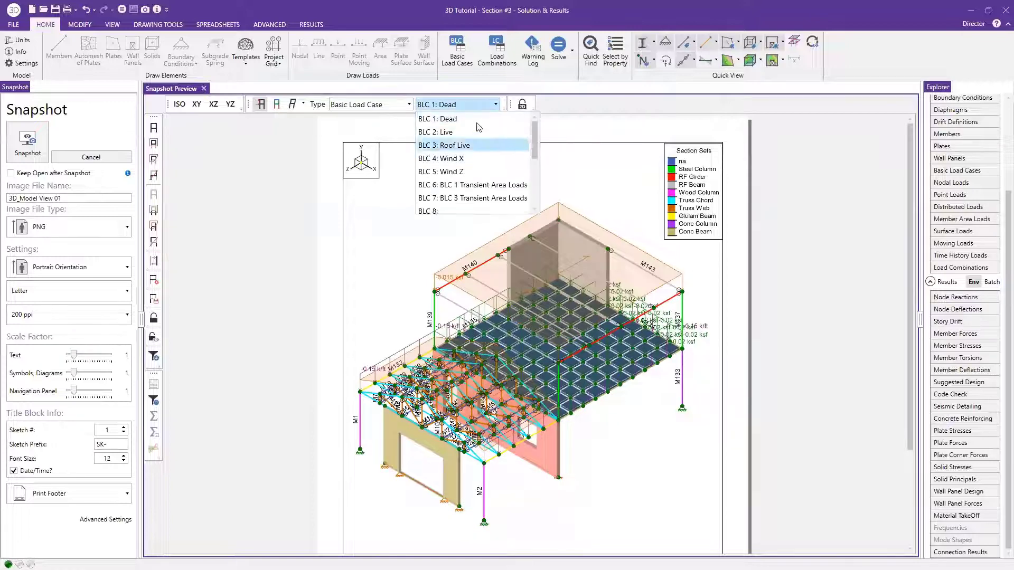
{"action": "left_click", "coordinate": [476, 106]}
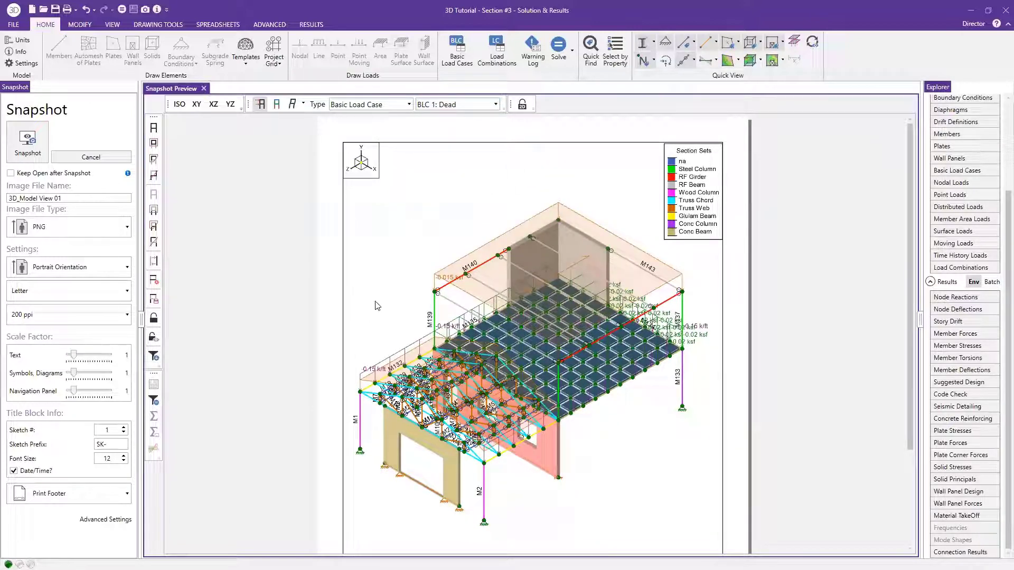
{"action": "left_click", "coordinate": [643, 43]}
{"action": "left_click", "coordinate": [644, 61]}
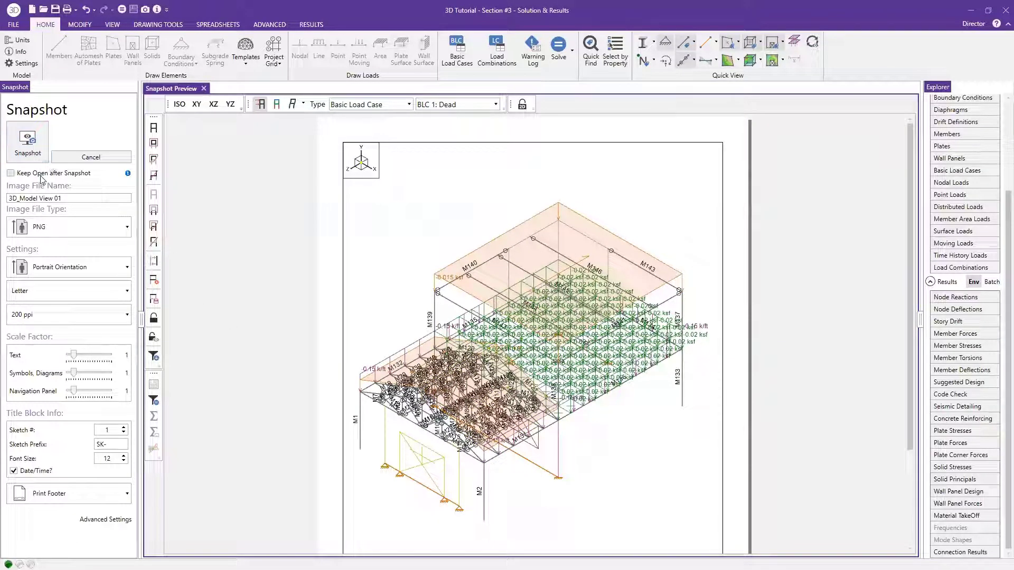
- Name the image labels+loads, rotate, zoom and centre the model, then save the snapshot
{"action": "triple_click", "coordinate": [81, 196]}
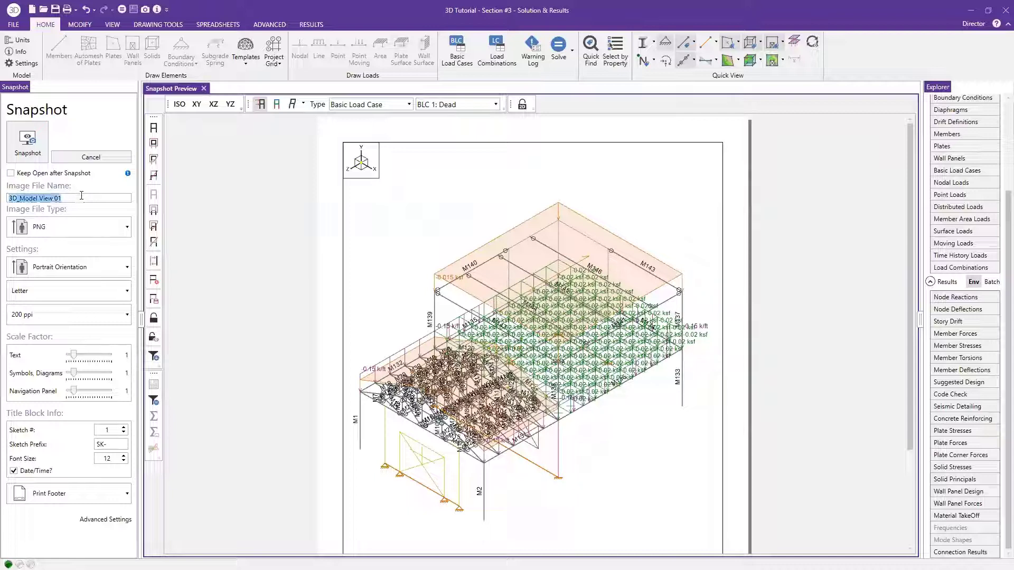
{"action": "type", "text": "labels+"}
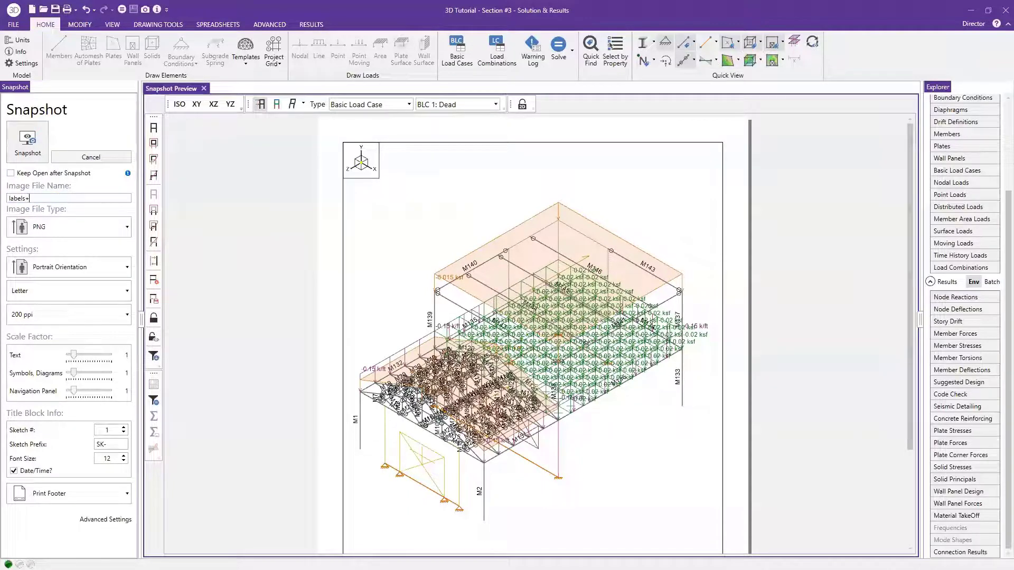
{"action": "type", "text": "loads"}
{"action": "middle_click_drag", "start_coordinate": [553, 458], "coordinate": [563, 432], "text": "shift"}
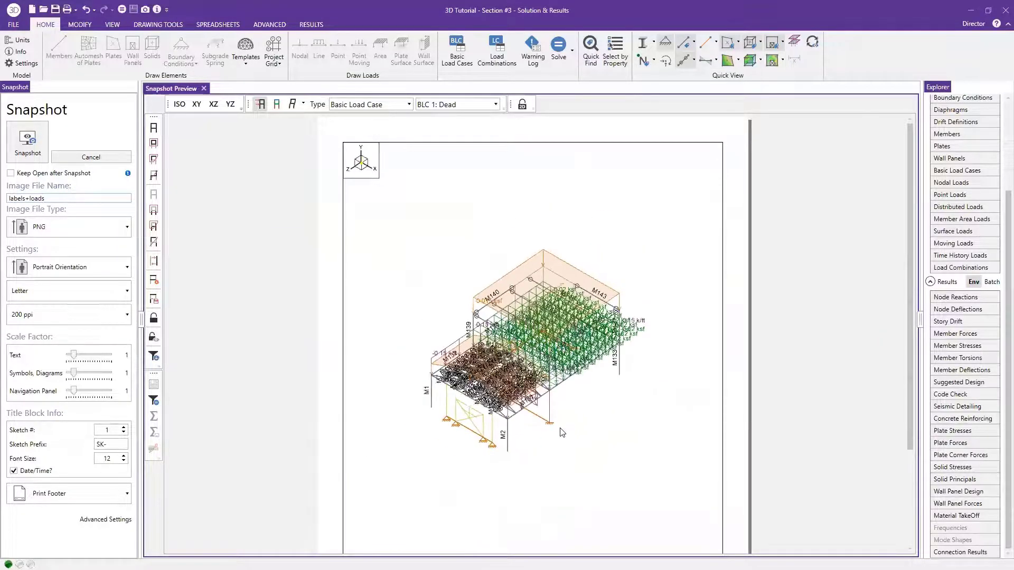
{"action": "scroll", "coordinate": [571, 431], "scroll_direction": "up", "scroll_amount": 5}
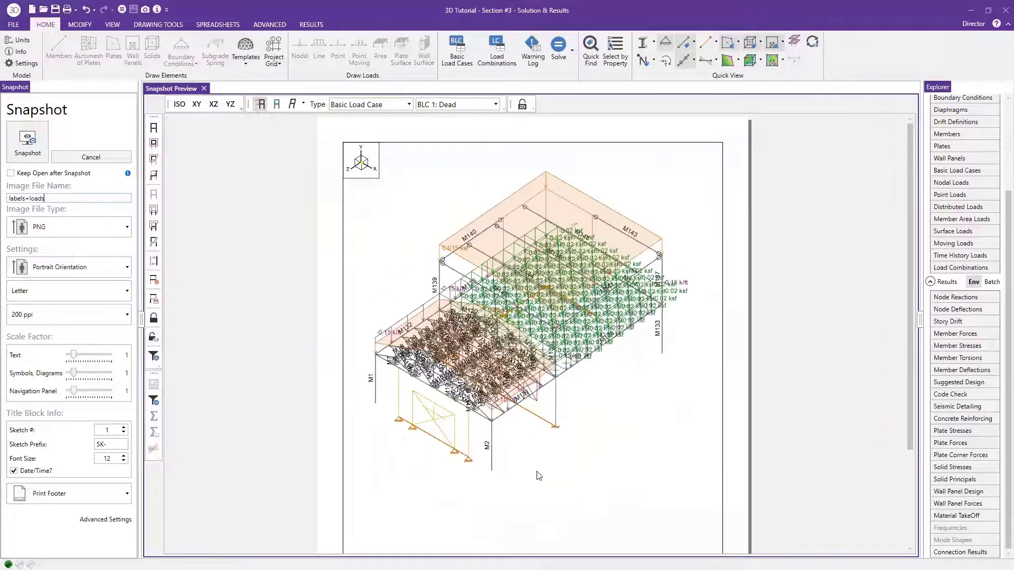
{"action": "scroll", "coordinate": [538, 475], "scroll_direction": "up", "scroll_amount": 3}
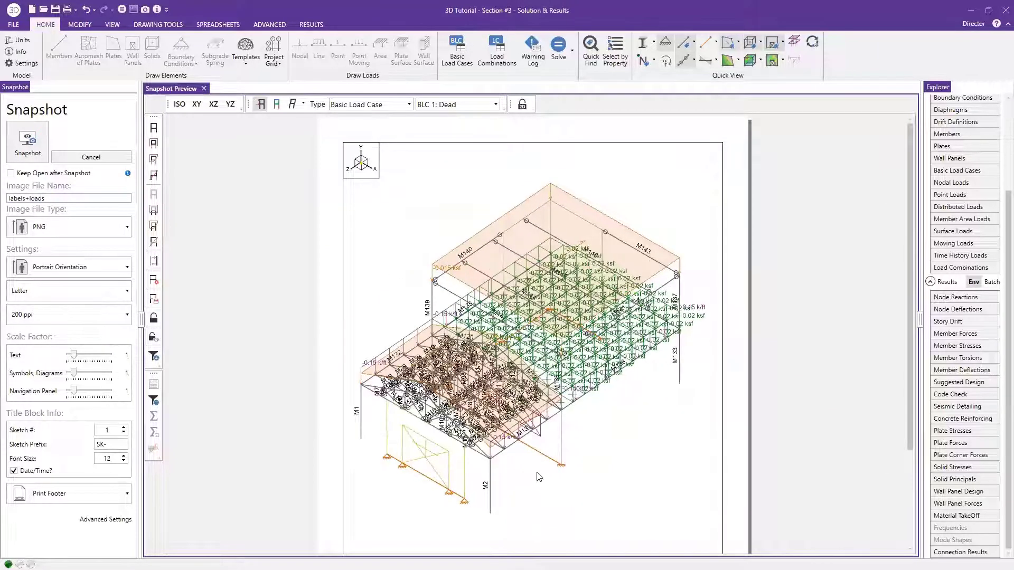
{"action": "middle_click_drag", "start_coordinate": [581, 437], "coordinate": [592, 446]}
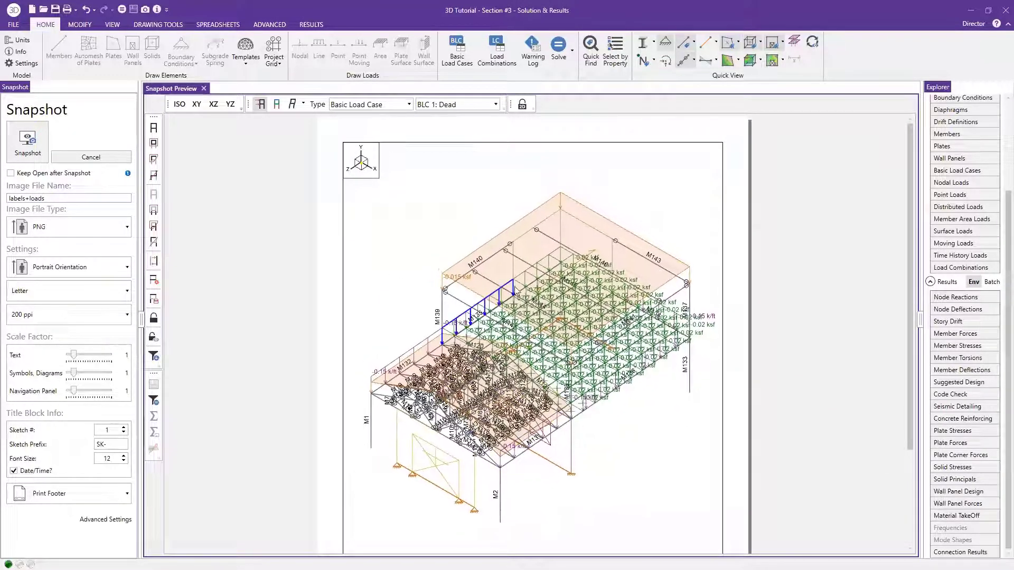
{"action": "left_click", "coordinate": [23, 146]}
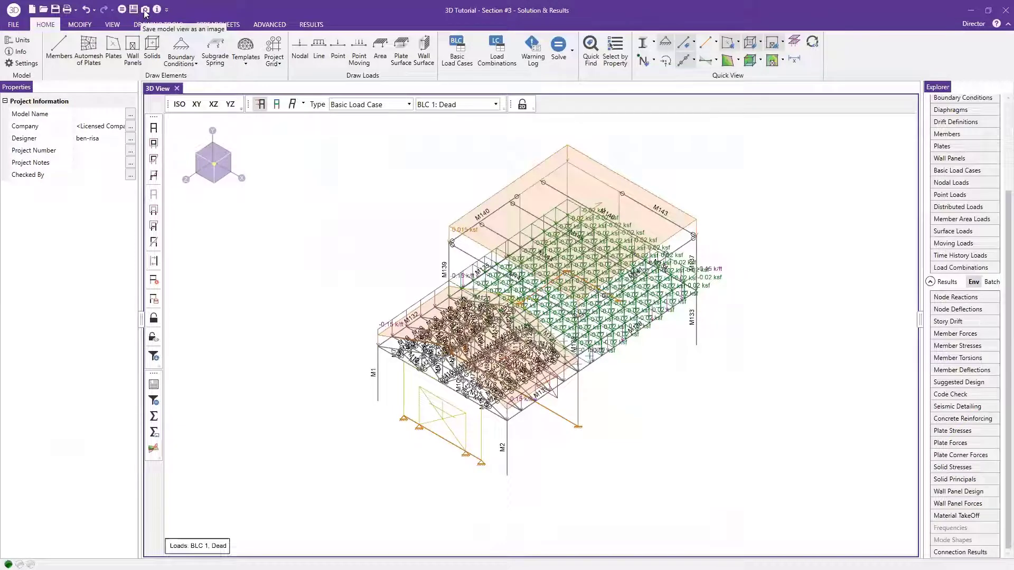
- Start a second snapshot with members coloured by Unity Check using Envelope results
{"action": "middle_click_drag", "start_coordinate": [695, 205], "coordinate": [508, 222]}
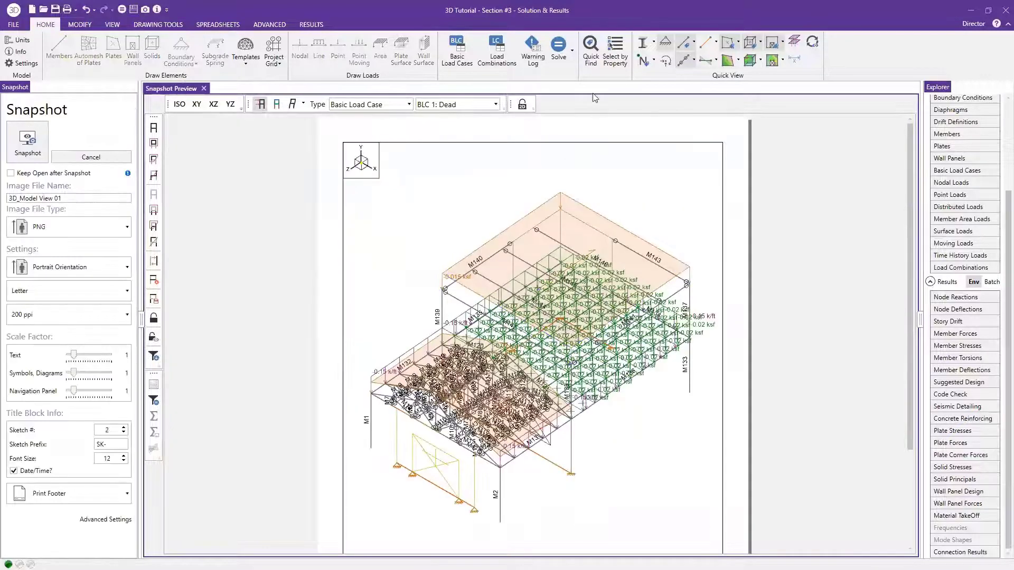
{"action": "left_click", "coordinate": [715, 46]}
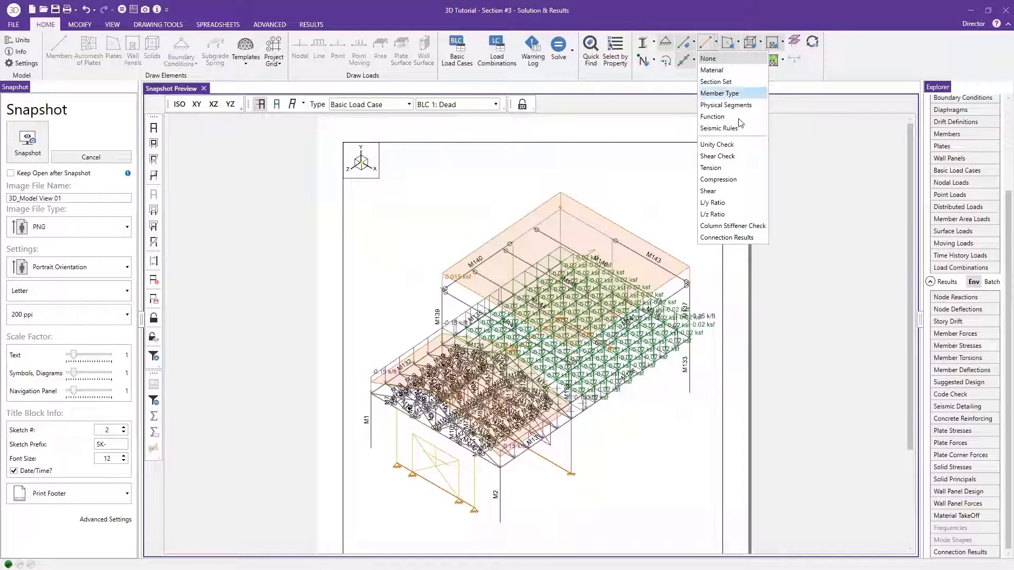
{"action": "left_click", "coordinate": [735, 146]}
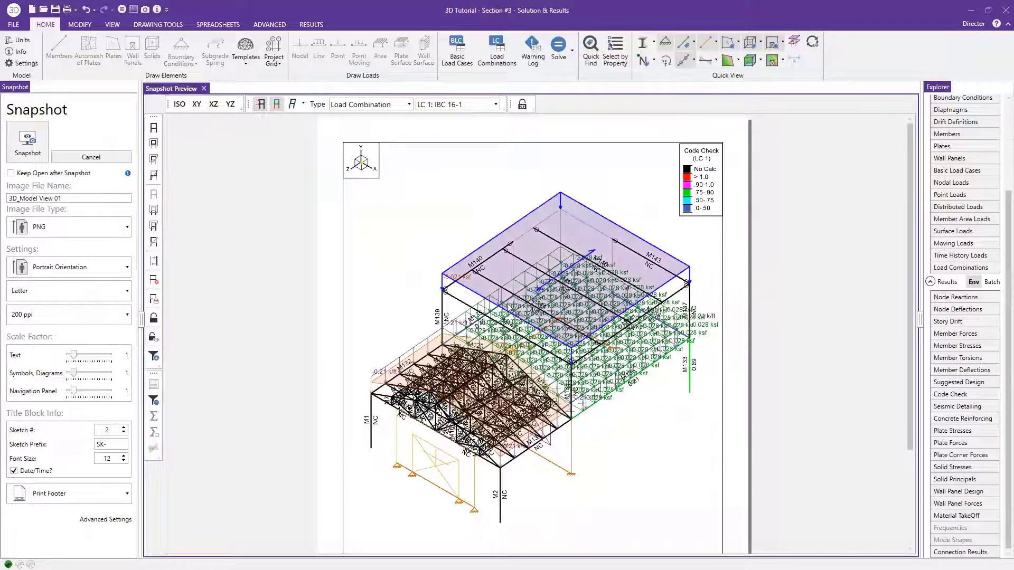
{"action": "left_click", "coordinate": [349, 105]}
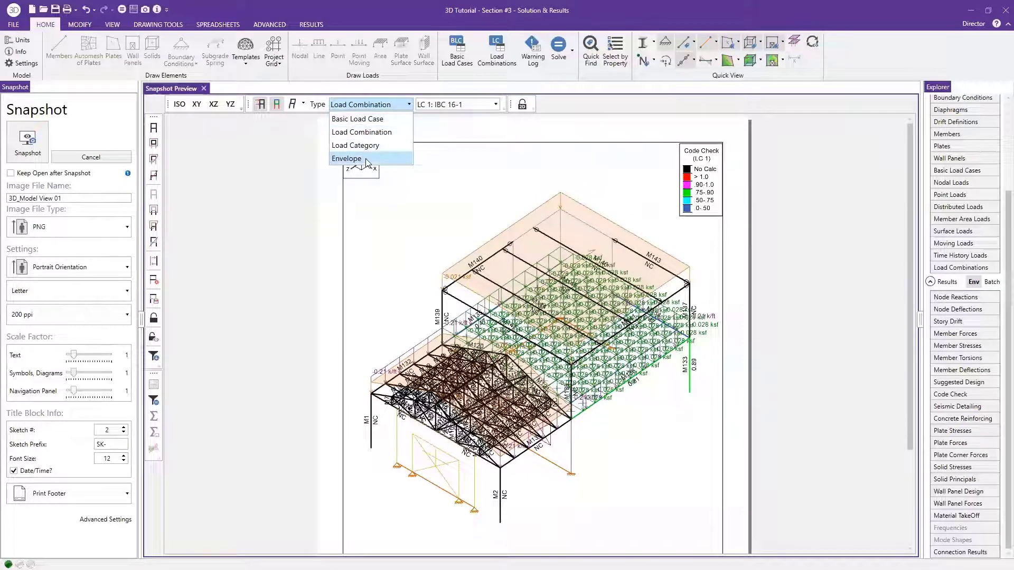
{"action": "left_click", "coordinate": [380, 160]}
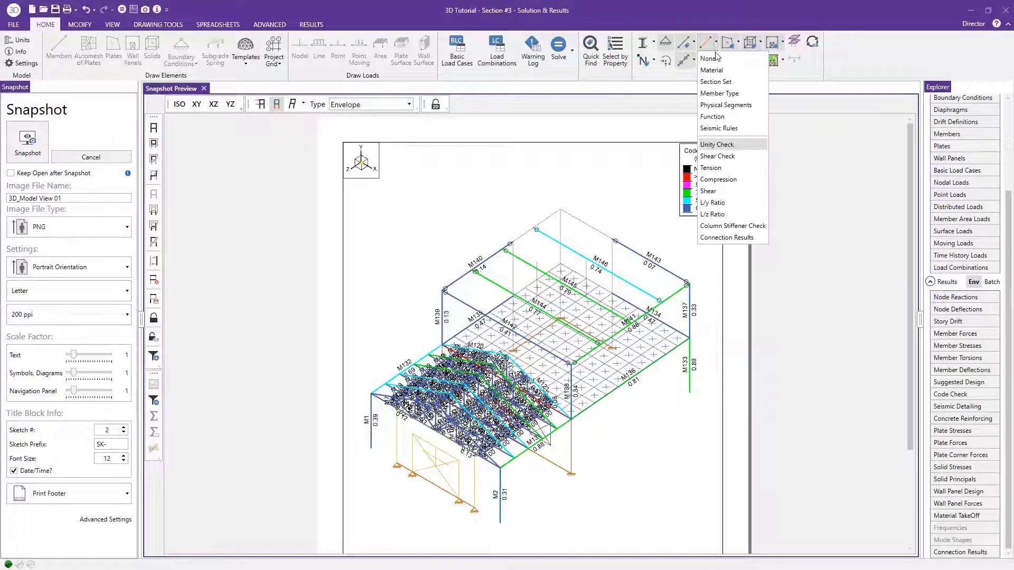
- Set member labels to None and reapply the Unity Check member colouring
{"action": "left_click", "coordinate": [713, 58]}
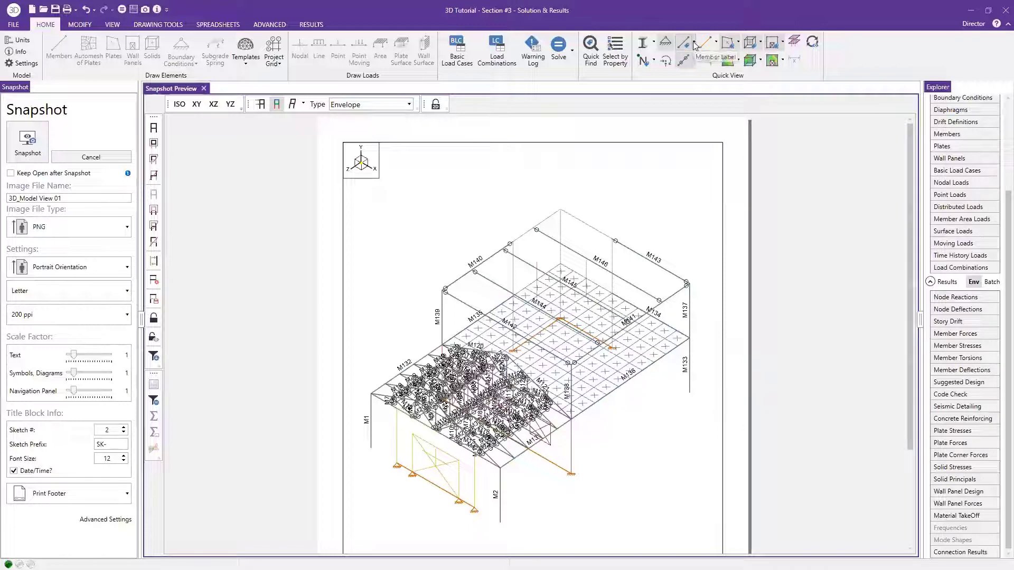
{"action": "left_click", "coordinate": [694, 42]}
{"action": "left_click", "coordinate": [686, 59]}
{"action": "left_click", "coordinate": [716, 42]}
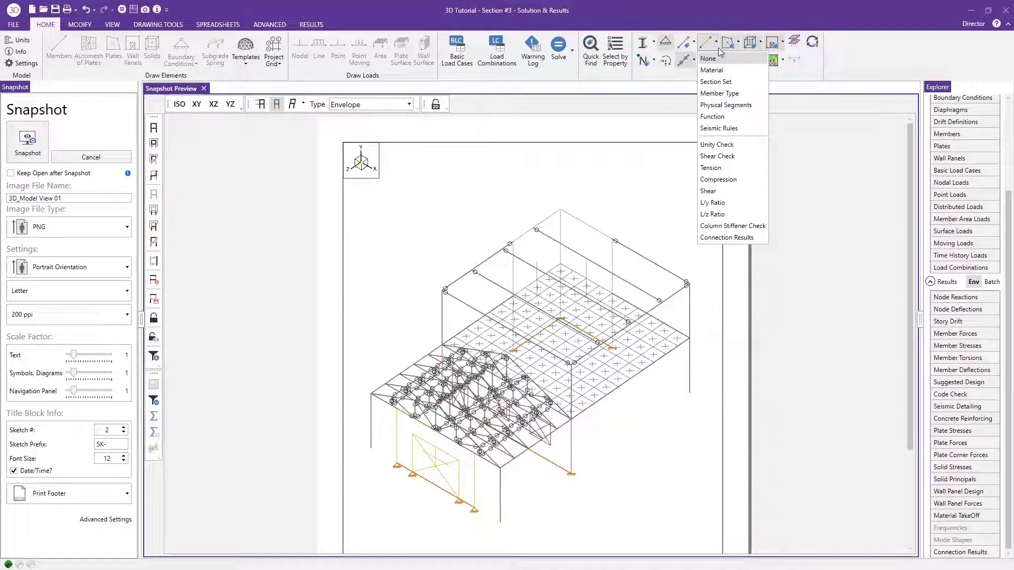
{"action": "left_click", "coordinate": [736, 144]}
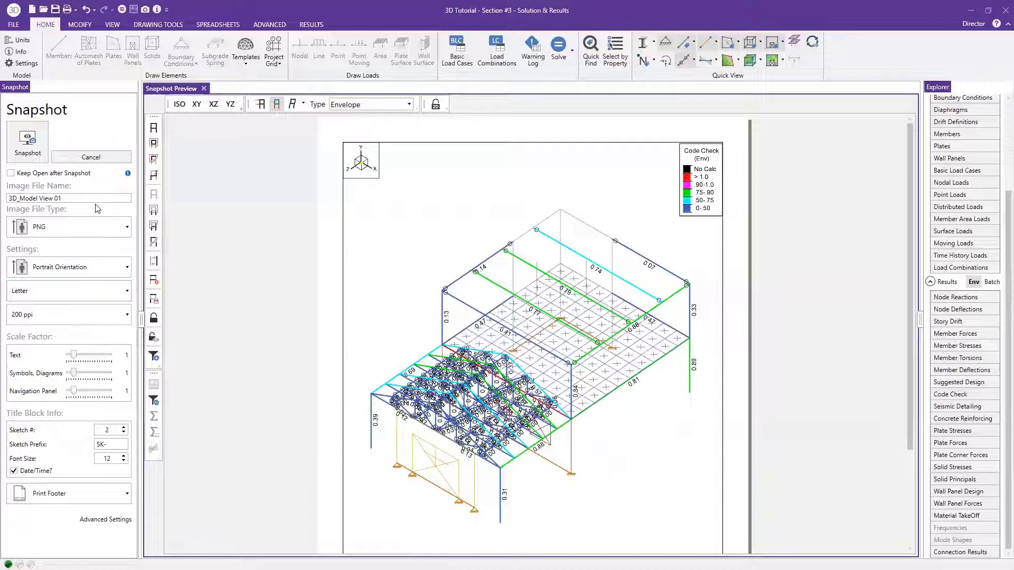
- Save the unity-check snapshot image as 'uni' and begin a third snapshot page
{"action": "triple_click", "coordinate": [69, 199]}
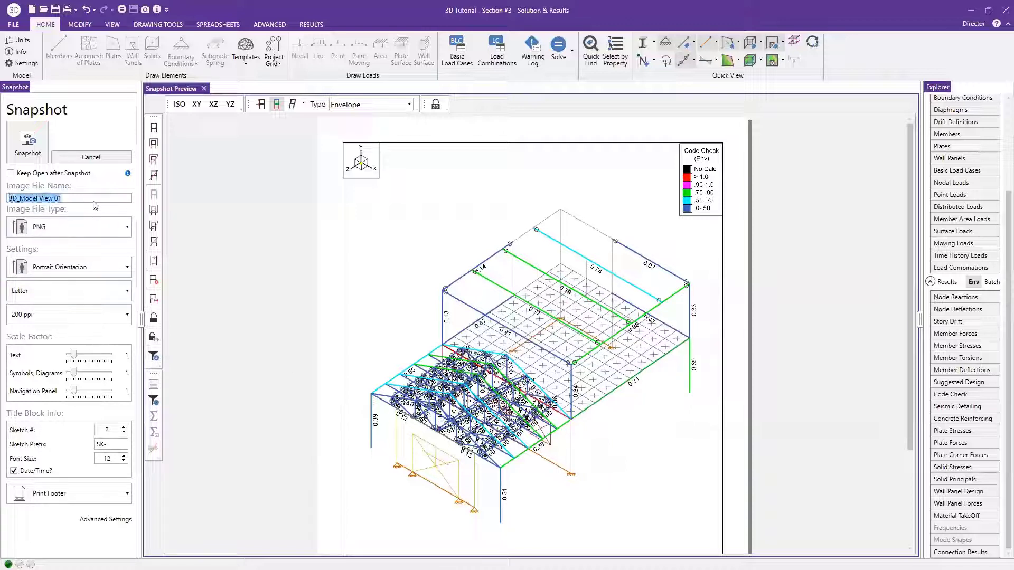
{"action": "type", "text": "unity checks"}
{"action": "left_click", "coordinate": [27, 140]}
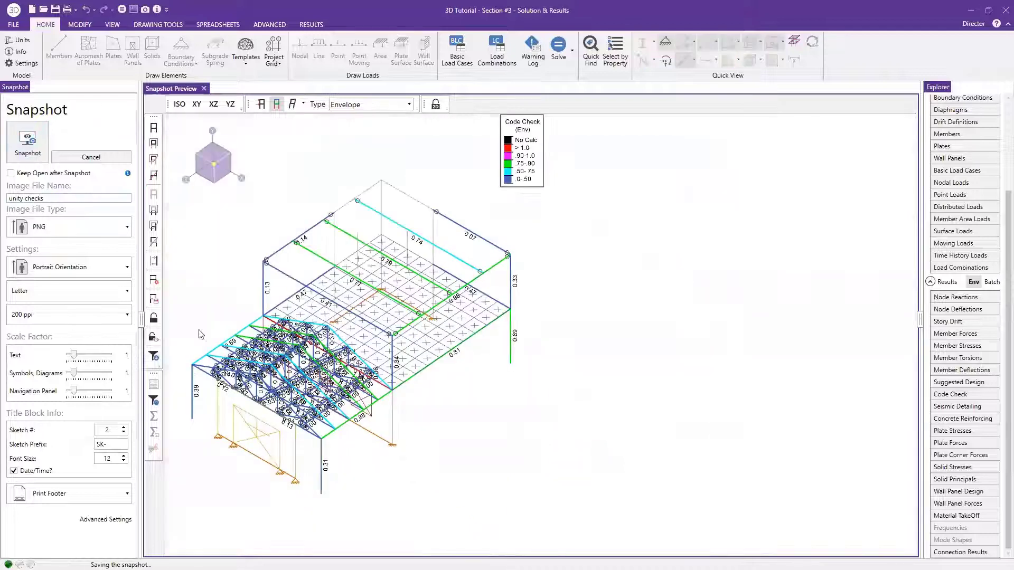
{"action": "left_click", "coordinate": [145, 9]}
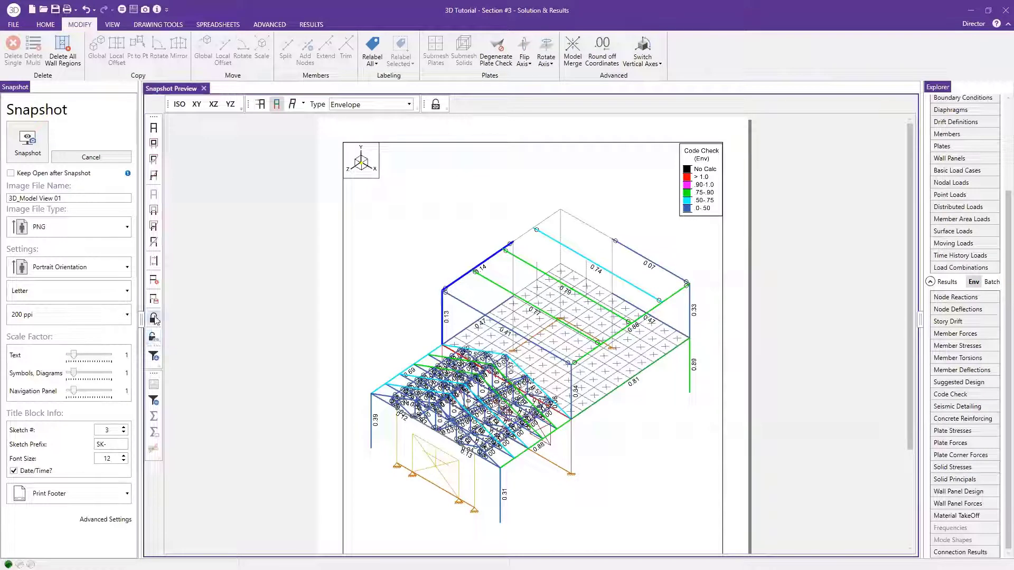
- Grey out the other members and close the snapshot preview, leaving enveloped code checks displayed
{"action": "left_click", "coordinate": [154, 337]}
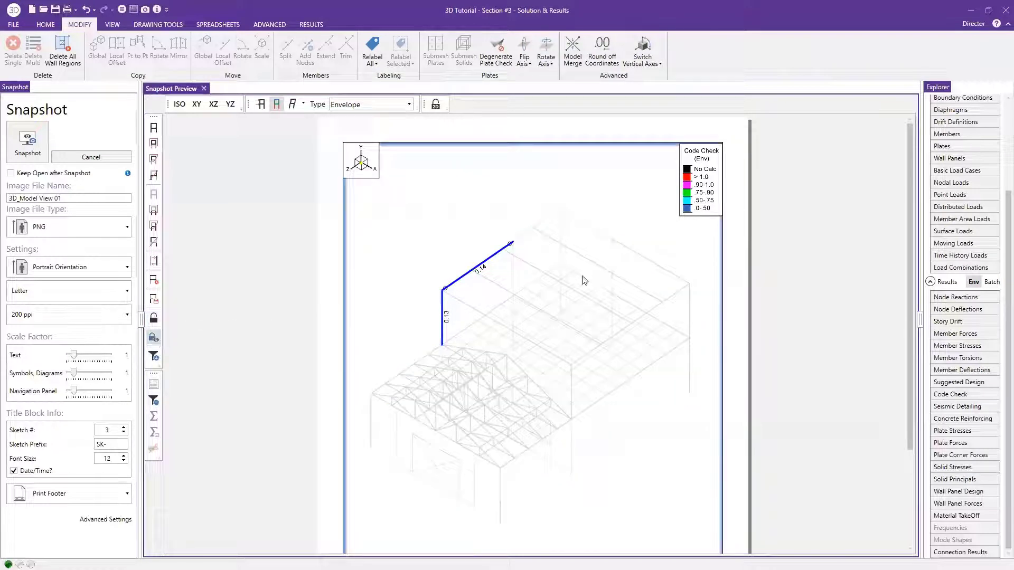
{"action": "left_click", "coordinate": [454, 231]}
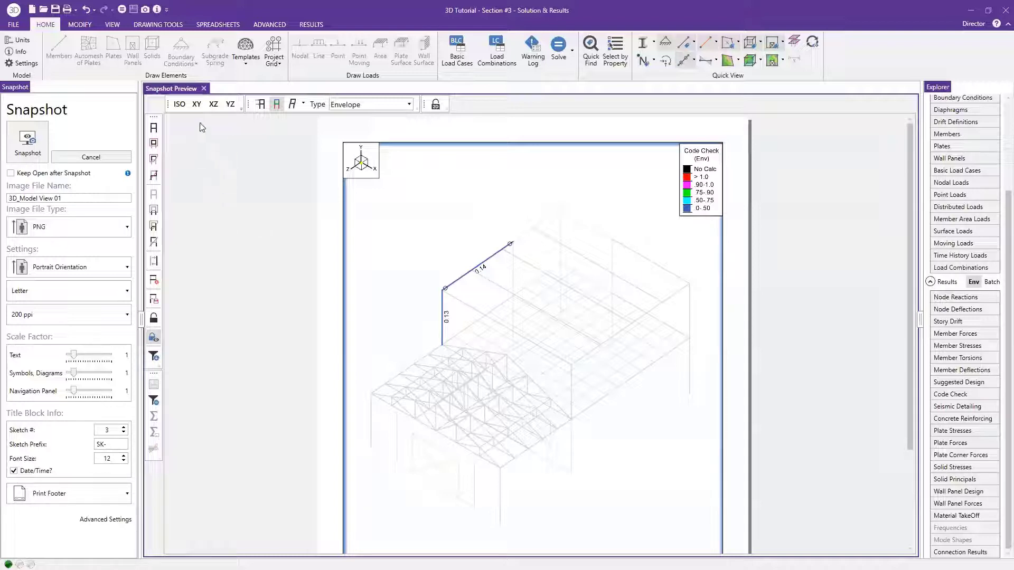
{"action": "left_click", "coordinate": [204, 89]}
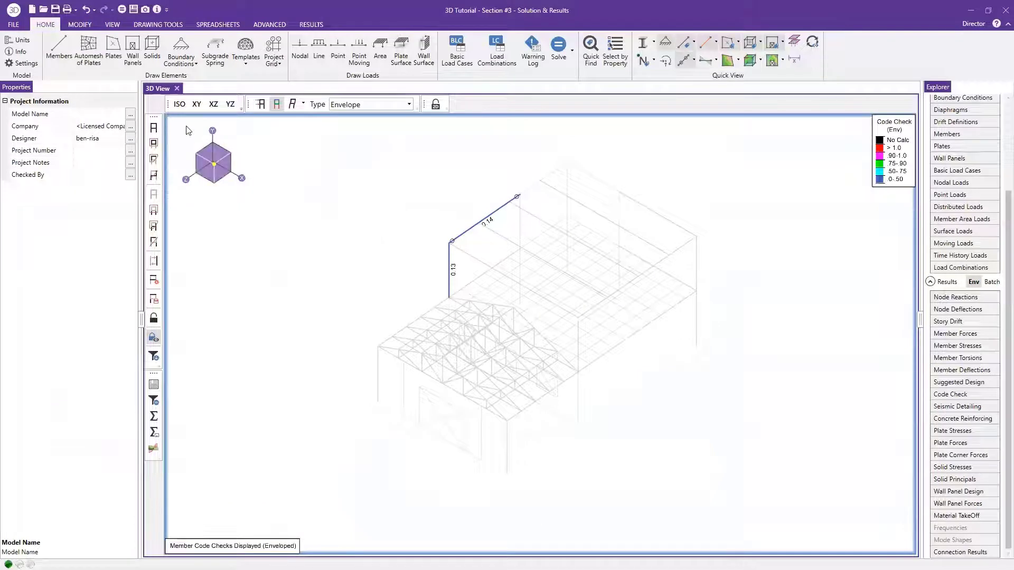
- Choose Print Report from the quick-access Print dropdown to set up an Adobe PDF report
{"action": "left_click", "coordinate": [67, 10]}
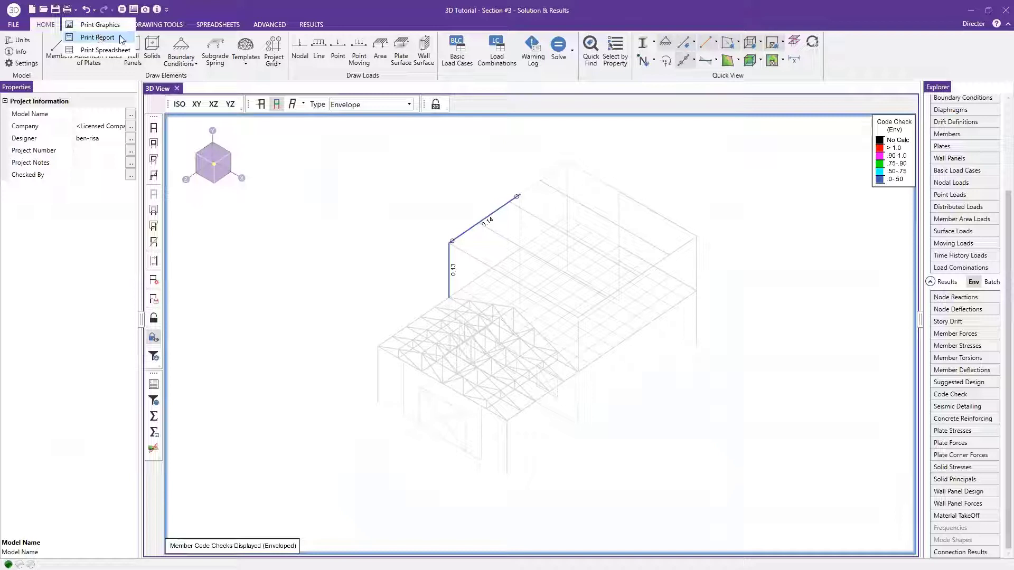
{"action": "left_click", "coordinate": [98, 37]}
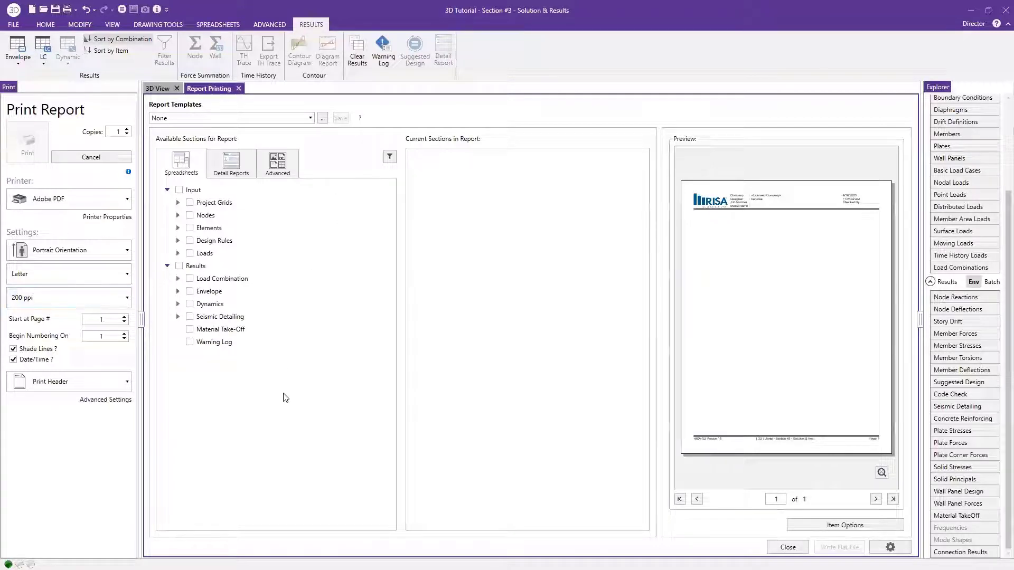
- Include all Input sections plus enveloped member Code Check, Reinforcement and Suggested Designs
{"action": "left_click", "coordinate": [179, 190]}
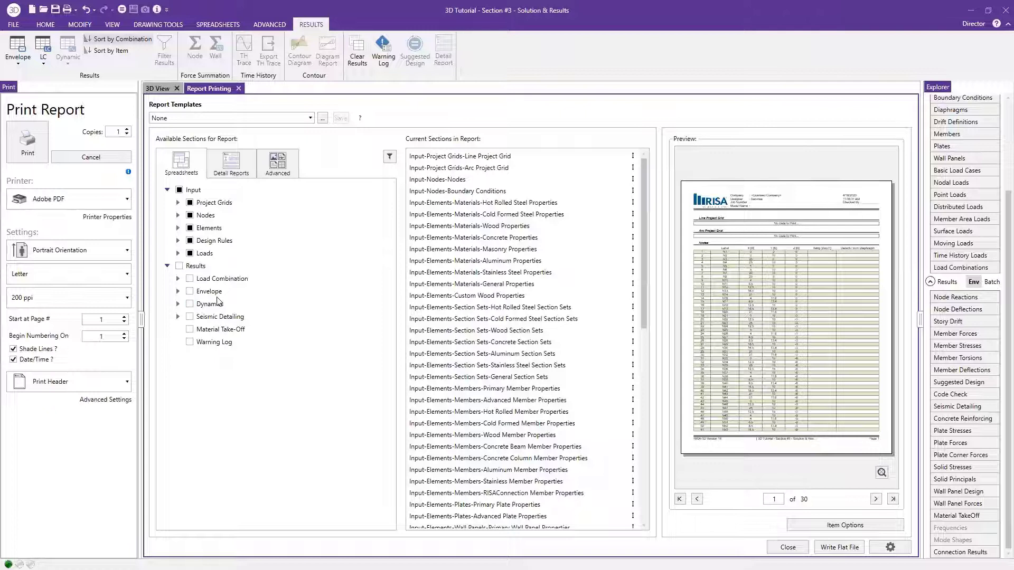
{"action": "left_click", "coordinate": [178, 292]}
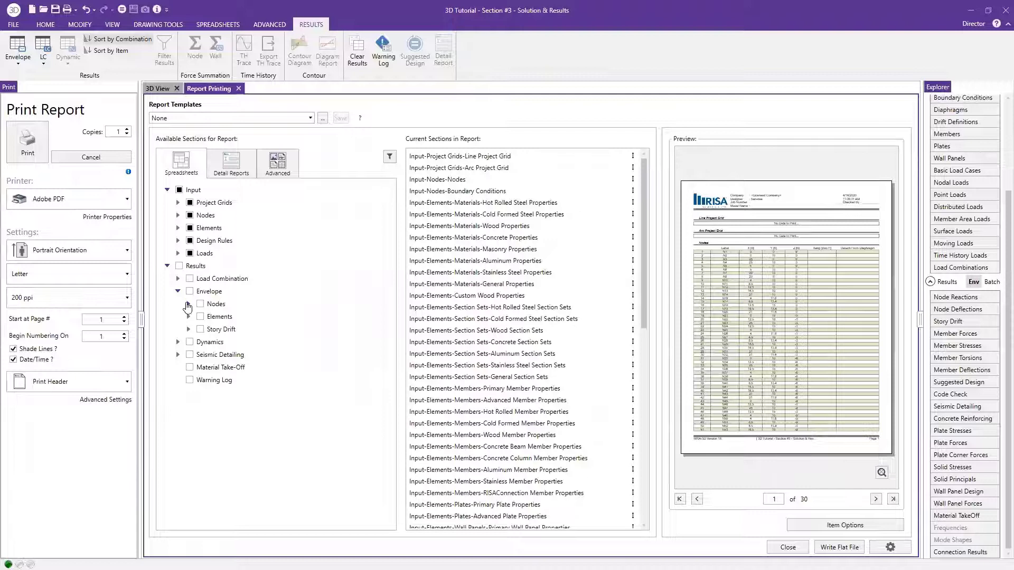
{"action": "left_click", "coordinate": [189, 317]}
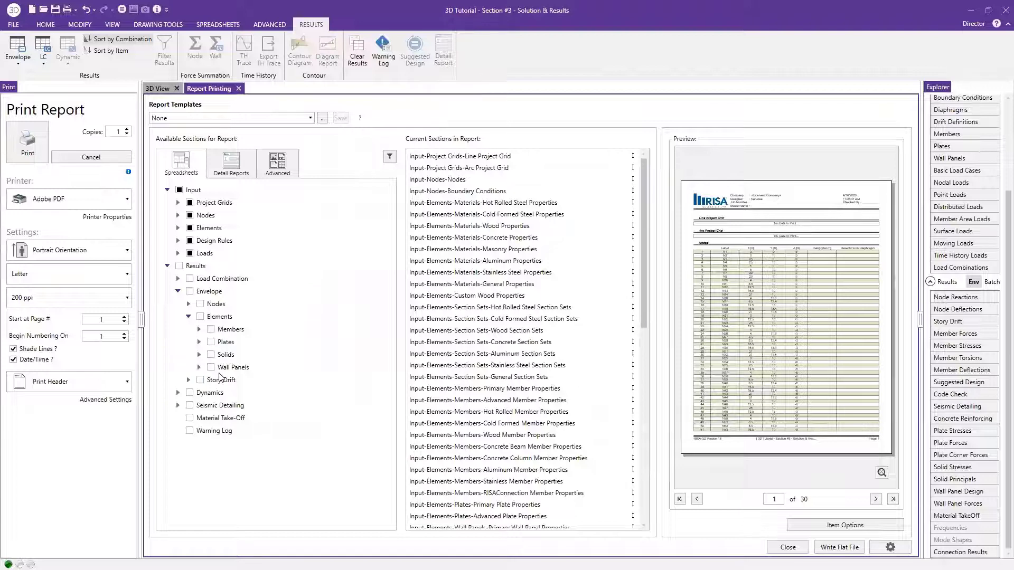
{"action": "left_click", "coordinate": [199, 329]}
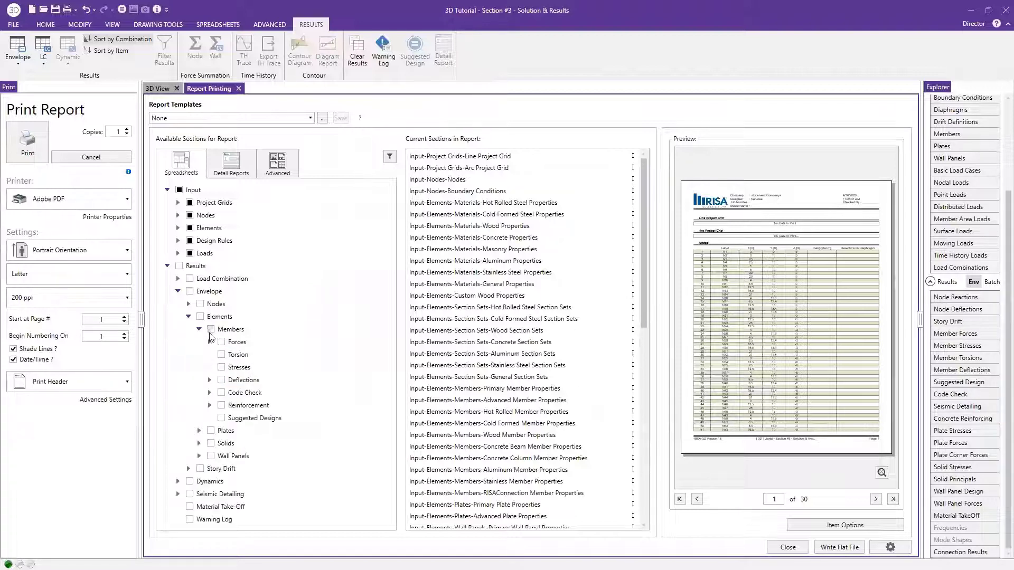
{"action": "left_click", "coordinate": [221, 393]}
{"action": "left_click", "coordinate": [221, 405]}
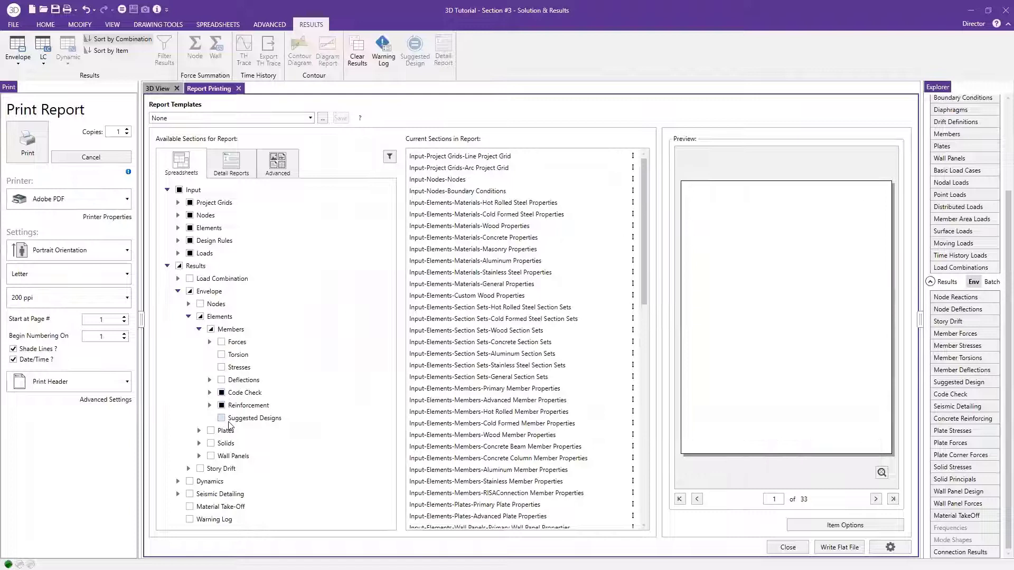
{"action": "left_click", "coordinate": [223, 418]}
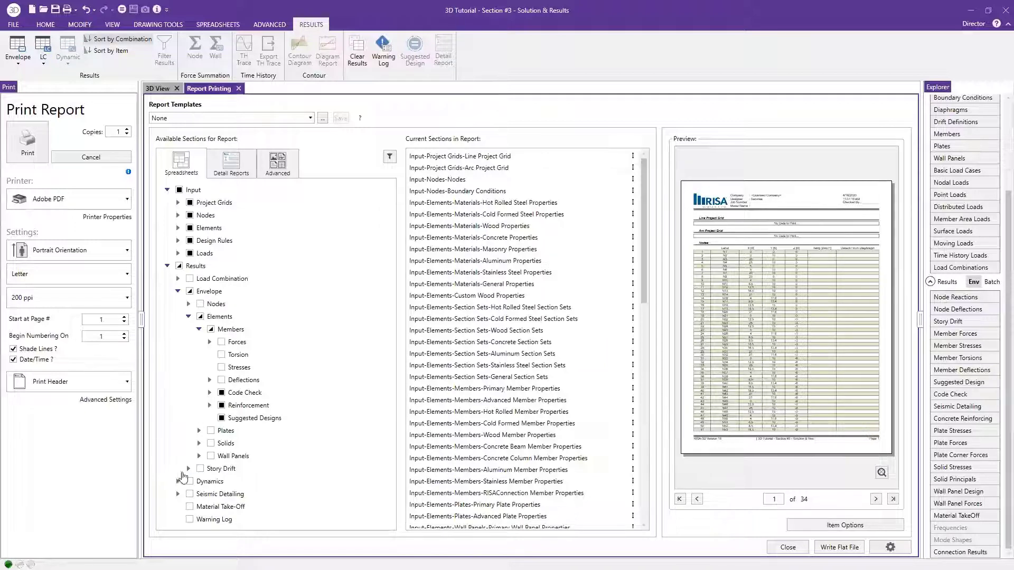
- Add enveloped Wall Panel Reinforcement results to the report
{"action": "left_click", "coordinate": [198, 455]}
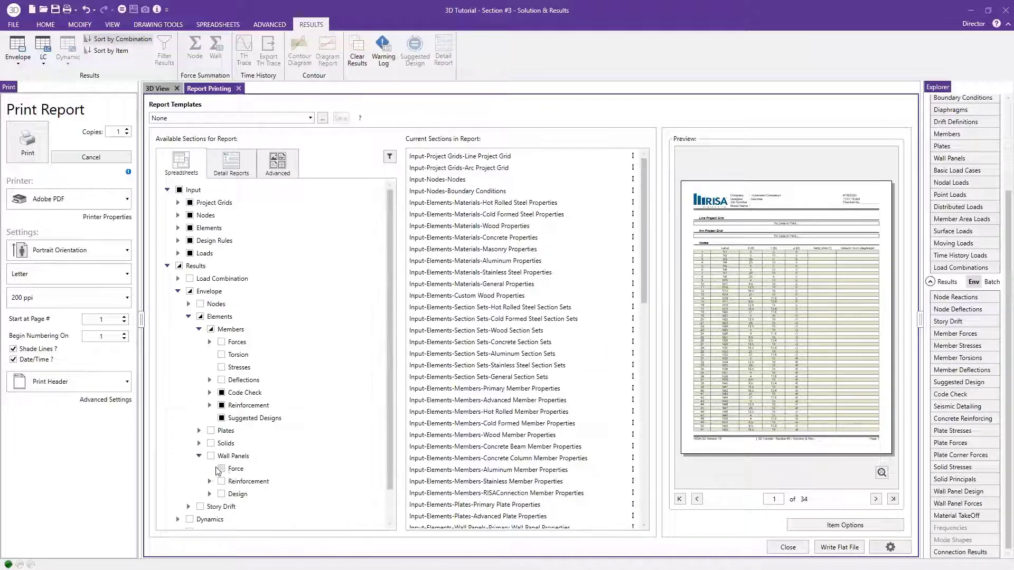
{"action": "scroll", "coordinate": [236, 451], "scroll_direction": "down", "scroll_amount": 2}
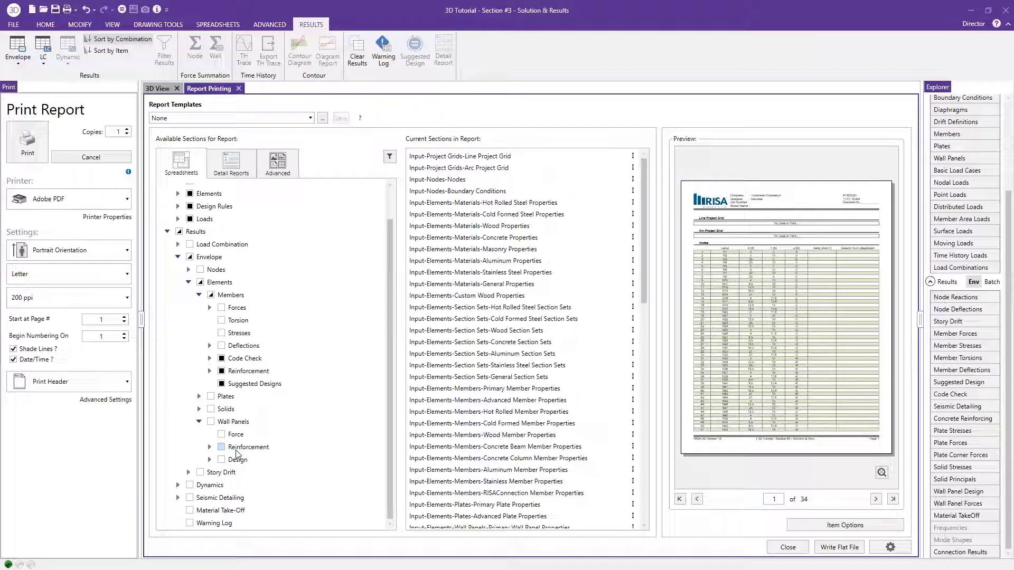
{"action": "left_click", "coordinate": [221, 447]}
- Add Wall Panel Design results and review the enlarged last page, 35 of 35
{"action": "left_click", "coordinate": [222, 459]}
{"action": "left_click", "coordinate": [875, 499]}
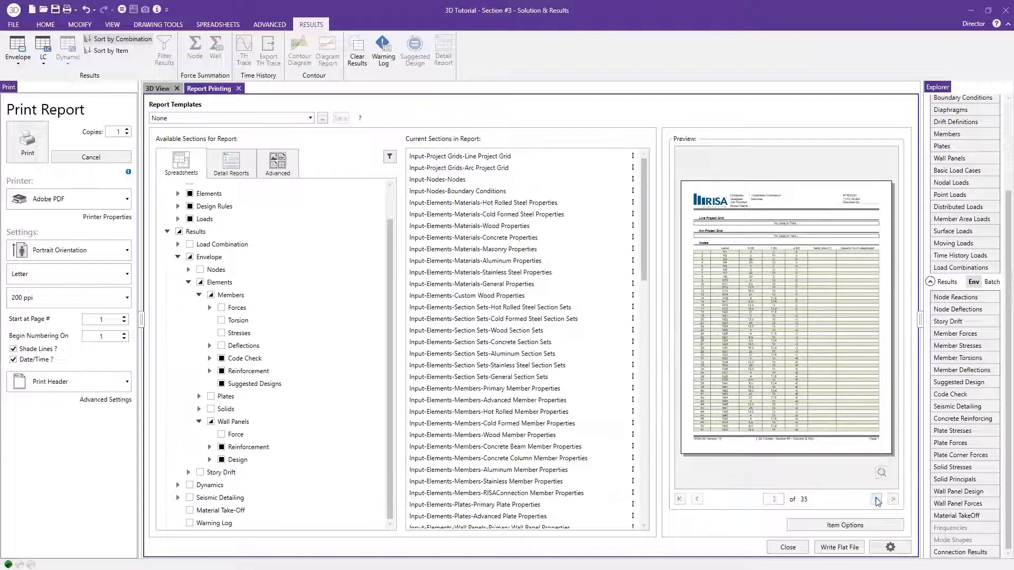
{"action": "left_click", "coordinate": [894, 499]}
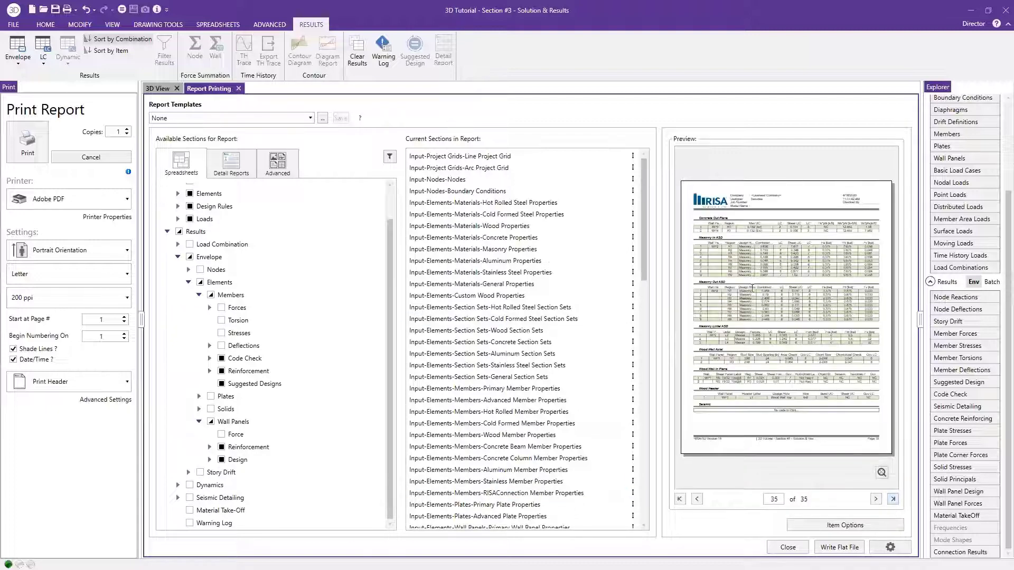
{"action": "left_click", "coordinate": [882, 471]}
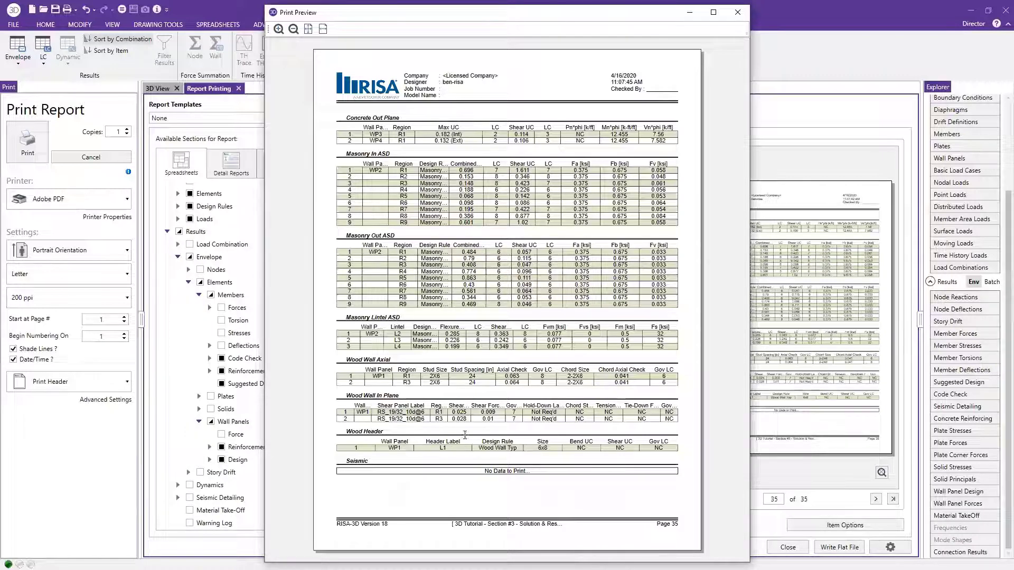
{"action": "left_click", "coordinate": [745, 16]}
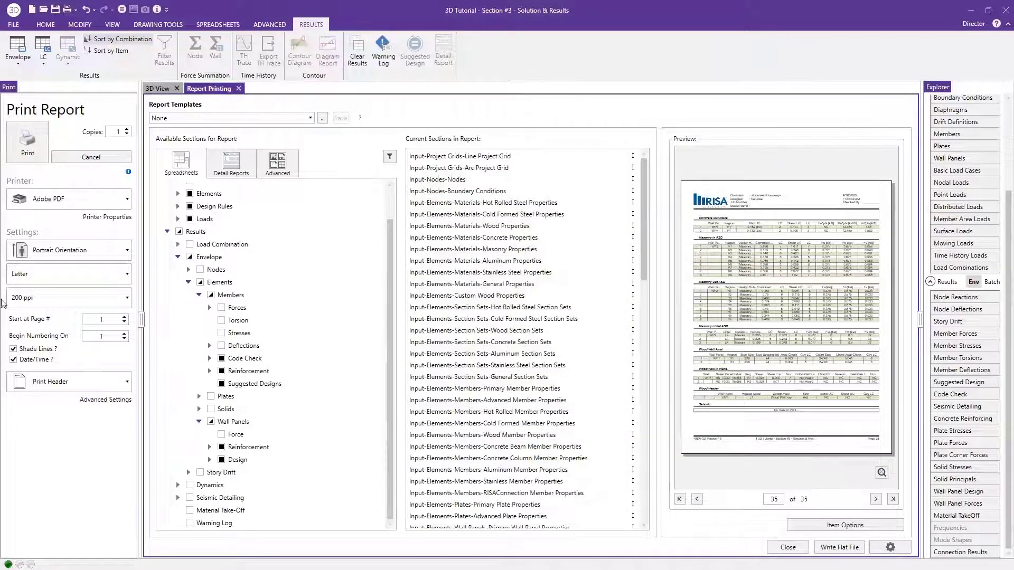
- Filter the report's members to the Conc Column section set, cutting it to 22 pages
{"action": "left_click", "coordinate": [389, 158]}
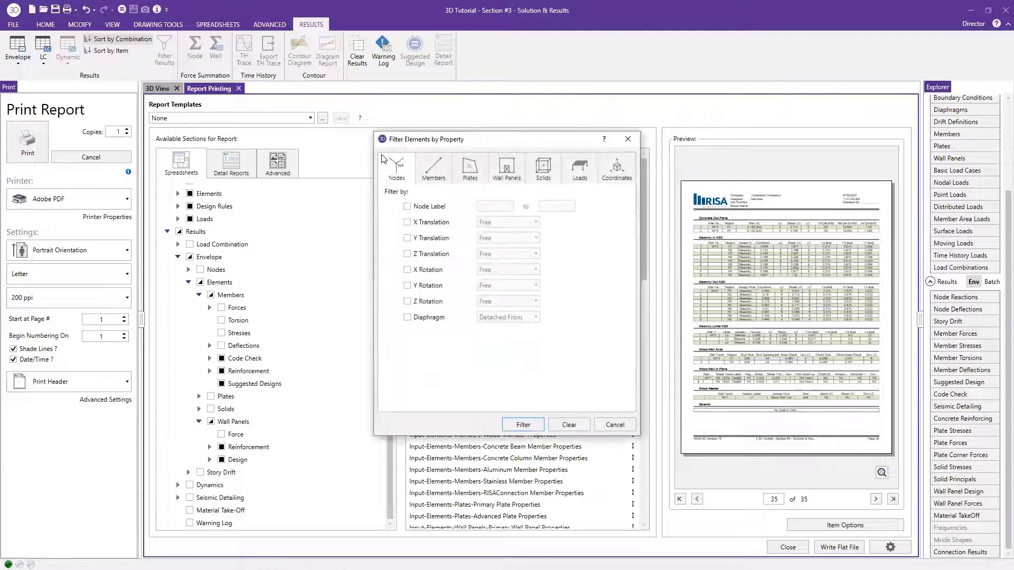
{"action": "left_click", "coordinate": [433, 179]}
{"action": "left_click", "coordinate": [448, 254]}
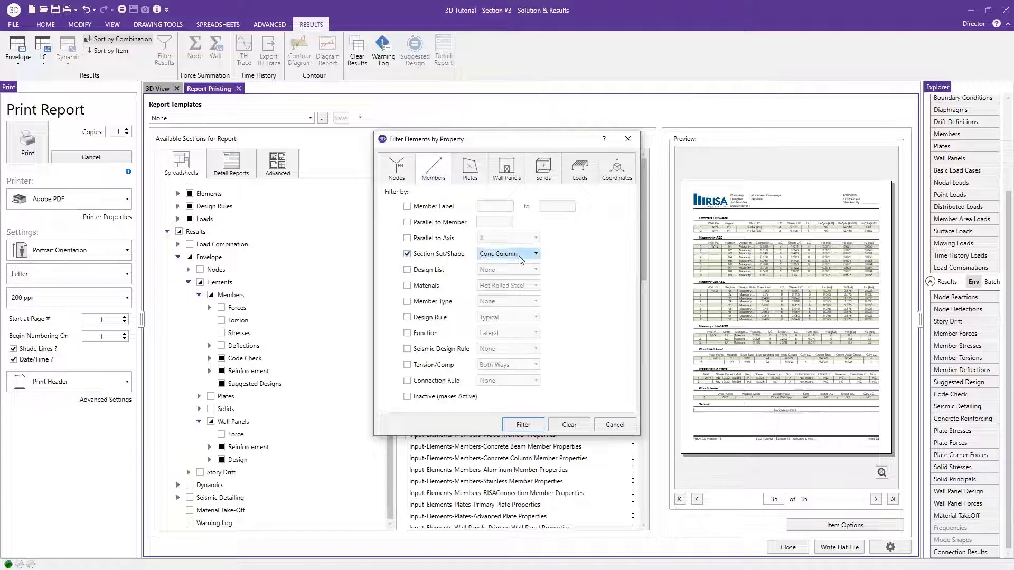
{"action": "left_click", "coordinate": [518, 255]}
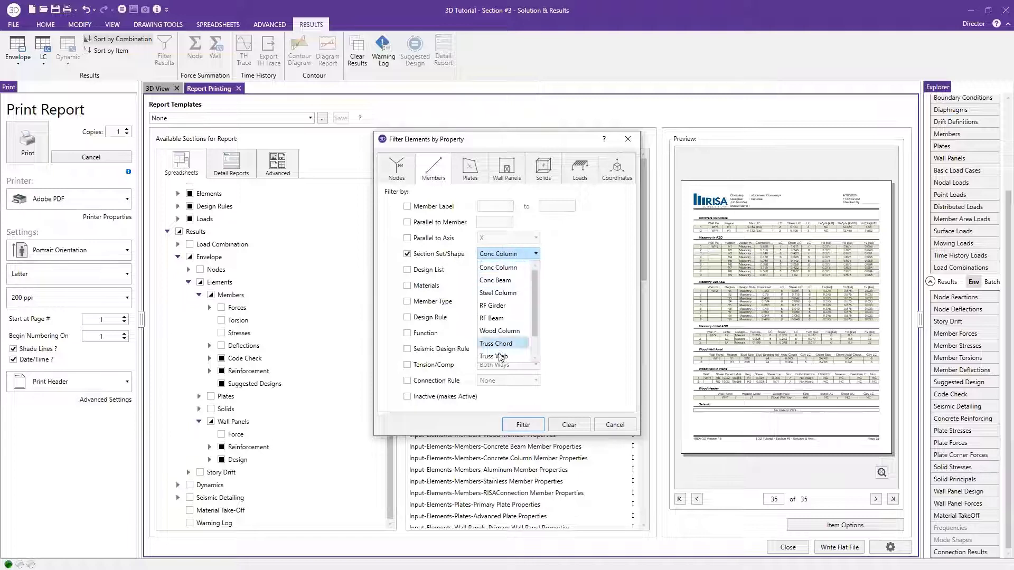
{"action": "left_click", "coordinate": [518, 266]}
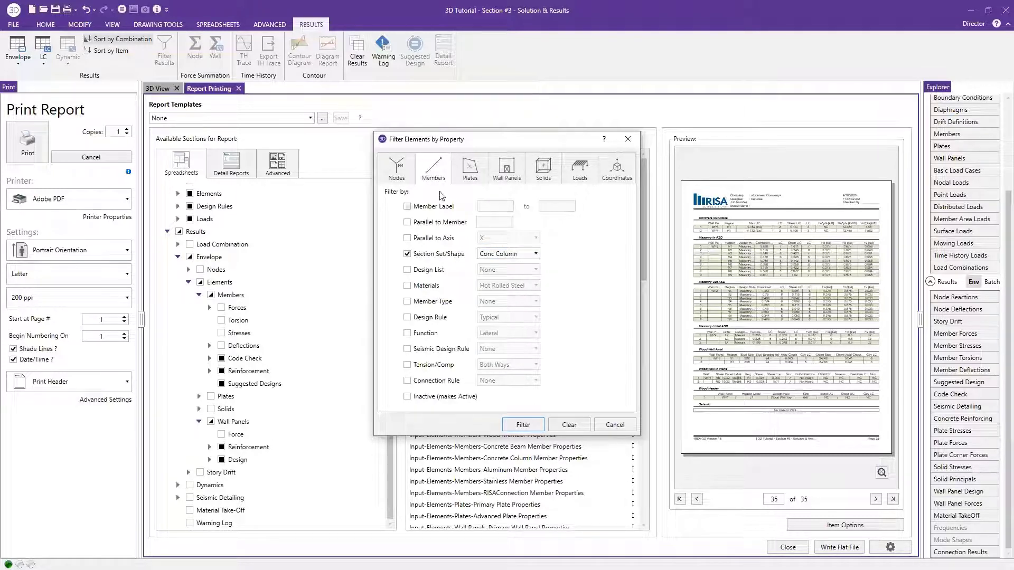
{"action": "left_click", "coordinate": [523, 425]}
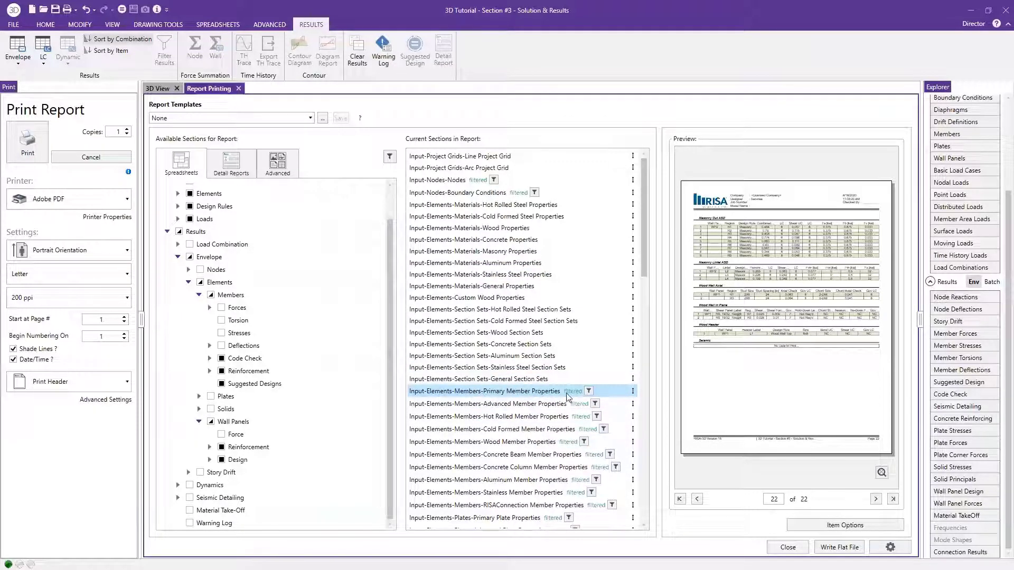
- Move Cold Formed Steel Properties below the section sets in Current Sections
{"action": "scroll", "coordinate": [528, 445], "scroll_direction": "down", "scroll_amount": 4}
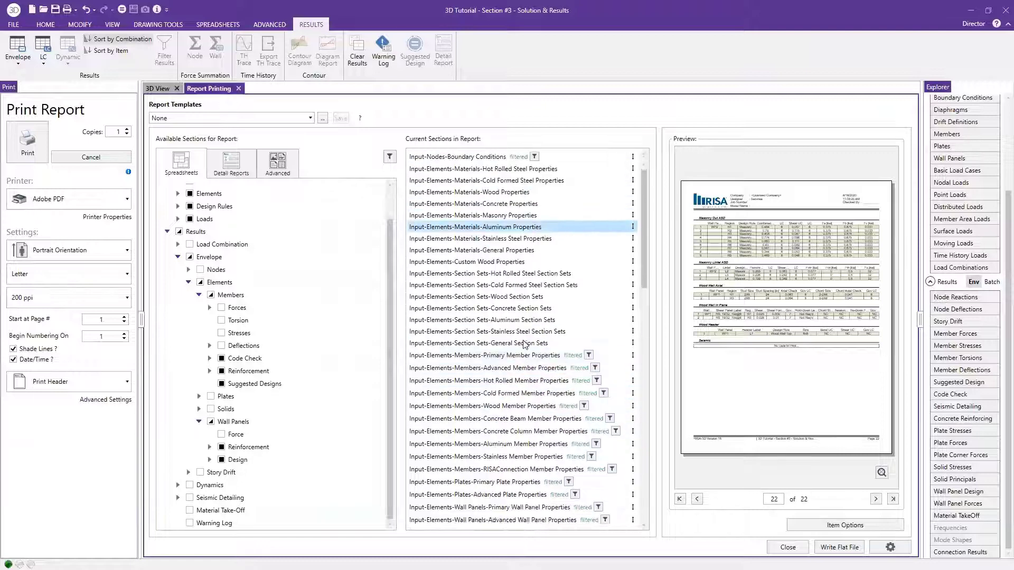
{"action": "scroll", "coordinate": [528, 445], "scroll_direction": "up", "scroll_amount": 4}
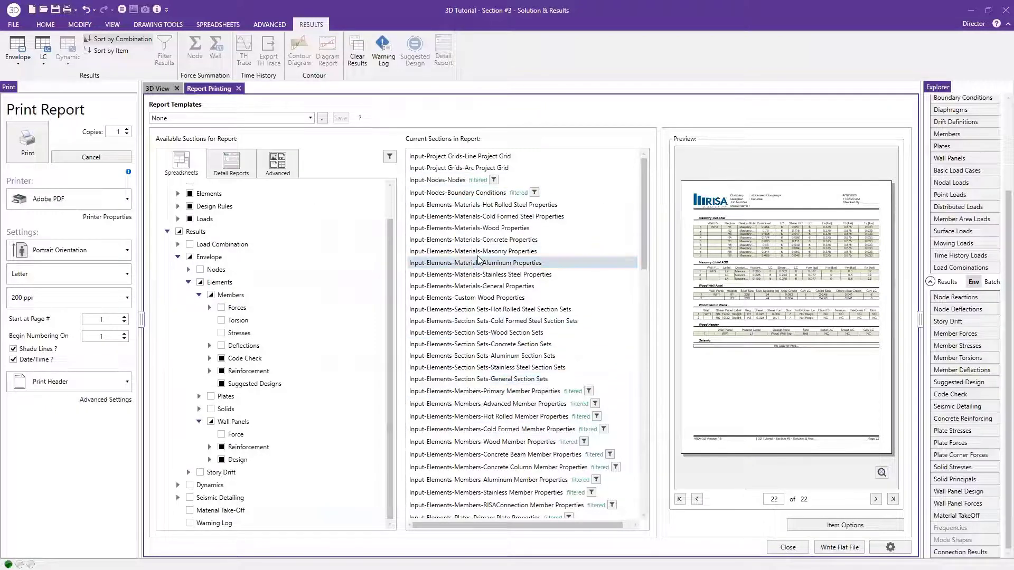
{"action": "left_click_drag", "start_coordinate": [478, 259], "coordinate": [491, 324]}
{"action": "left_click", "coordinate": [480, 220]}
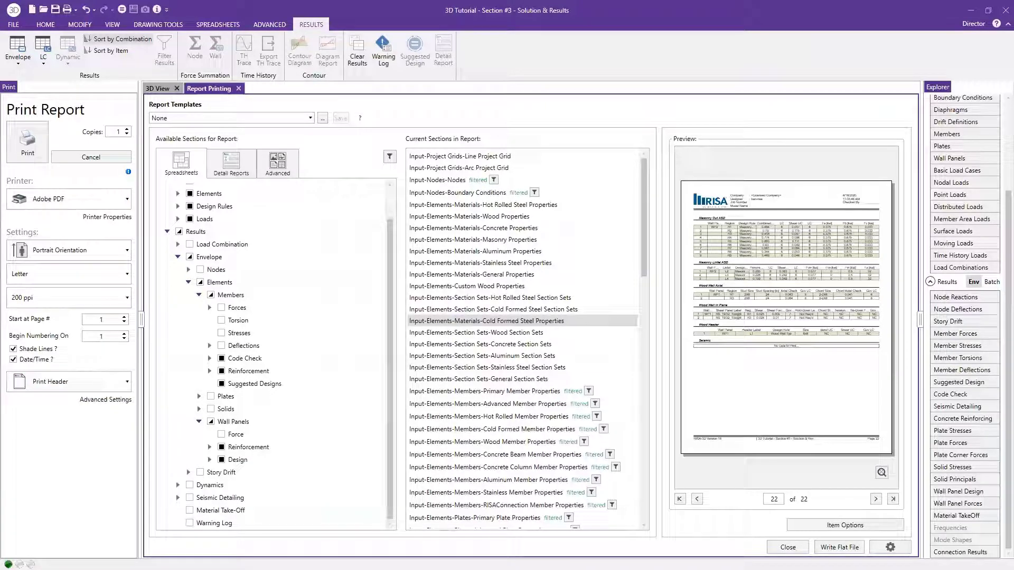
- Remove Masonry Properties, Stainless Steel Properties and Cold Formed Steel Section Sets from the report
{"action": "left_click", "coordinate": [495, 311]}
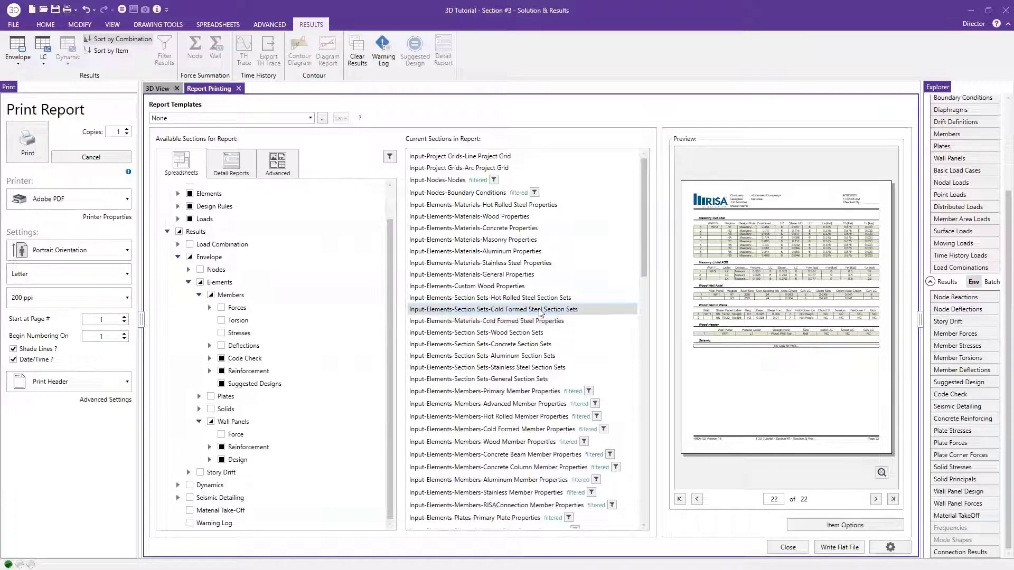
{"action": "left_click", "coordinate": [484, 240]}
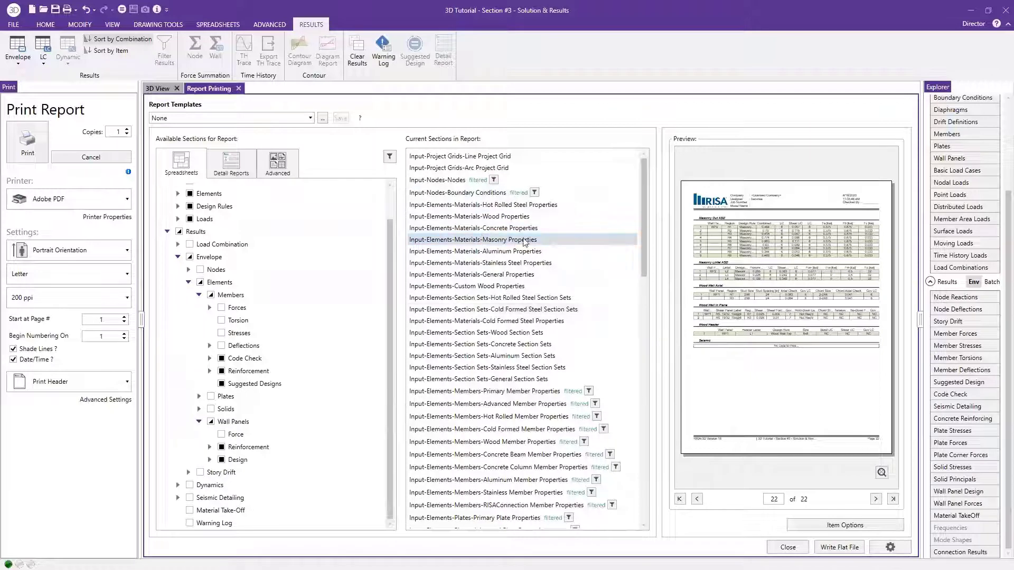
{"action": "left_click_drag", "start_coordinate": [534, 243], "coordinate": [337, 274]}
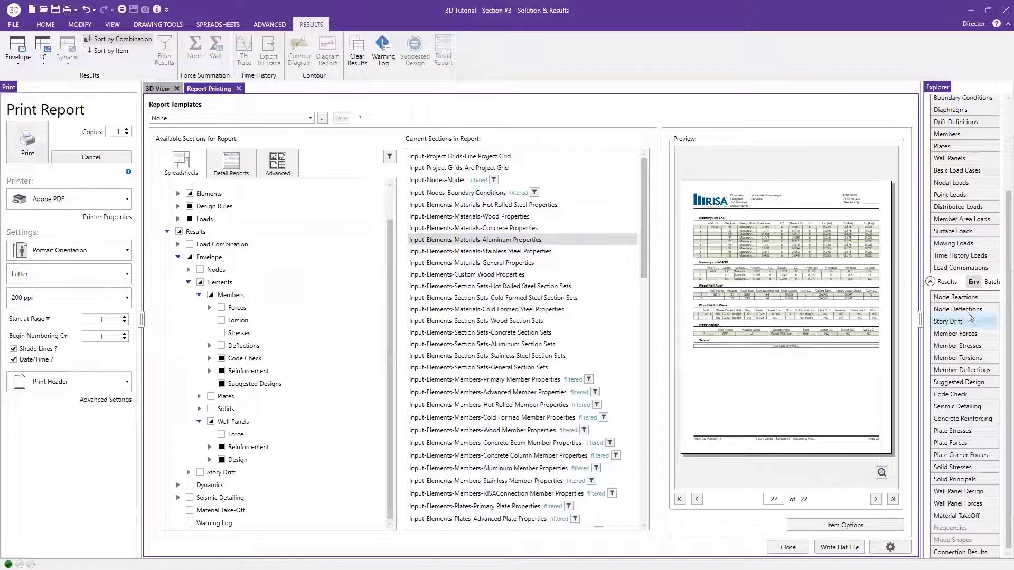
{"action": "left_click", "coordinate": [545, 252]}
{"action": "left_click_drag", "start_coordinate": [544, 252], "coordinate": [274, 319]}
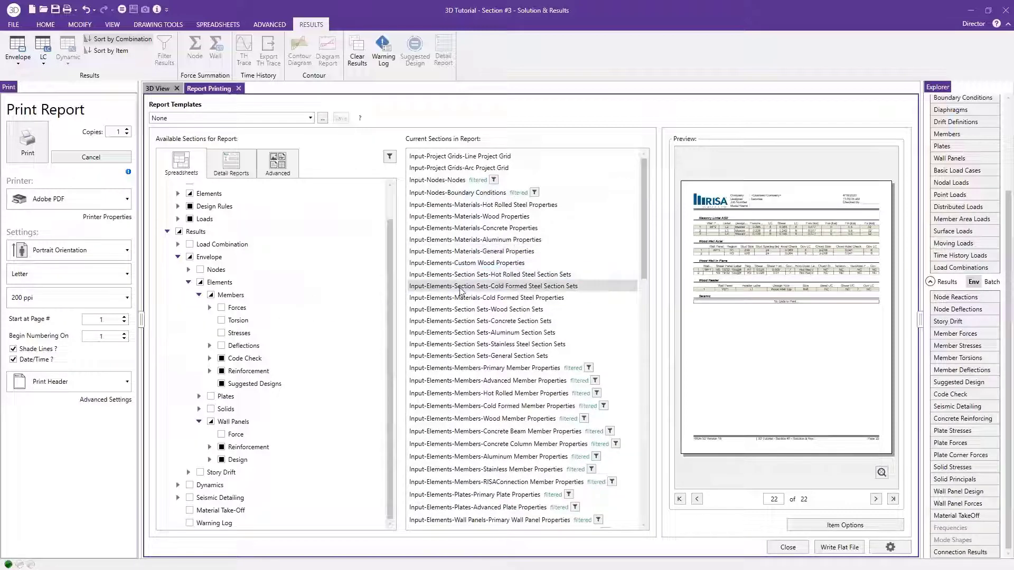
{"action": "left_click_drag", "start_coordinate": [461, 291], "coordinate": [337, 294]}
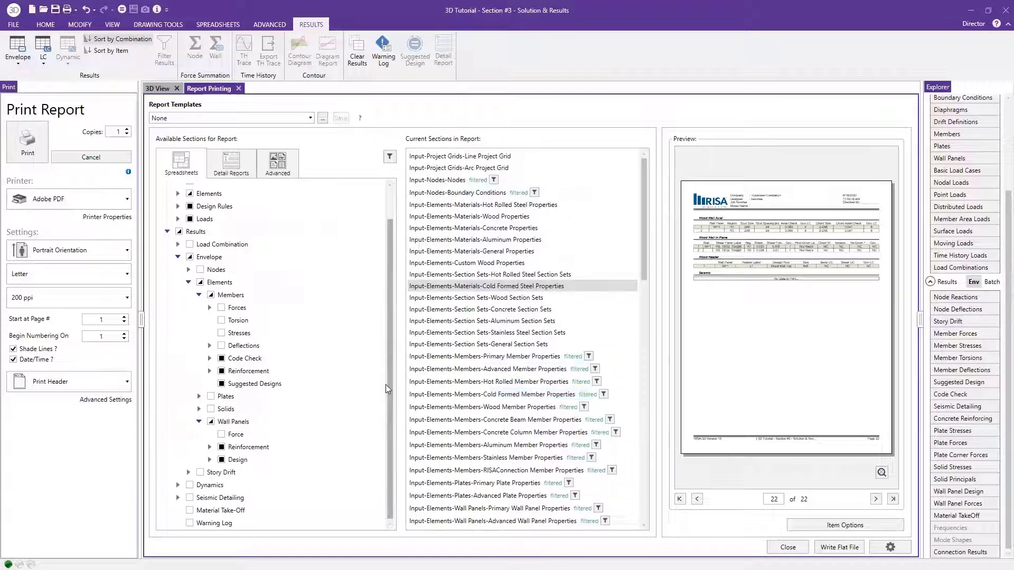
- Save the current sections as a new report template named 'building' and keep it selected
{"action": "left_click", "coordinate": [322, 119]}
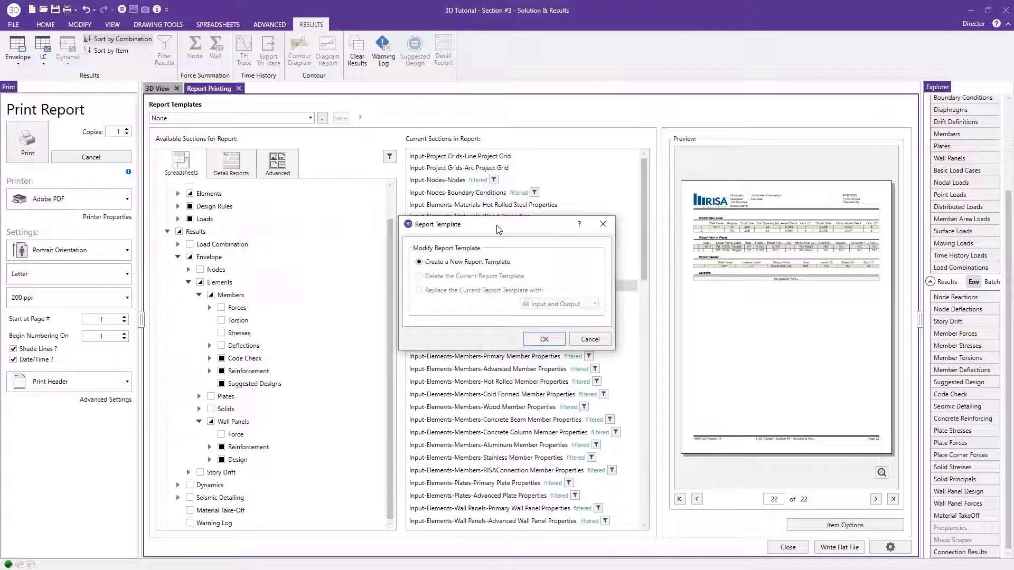
{"action": "left_click", "coordinate": [544, 339]}
{"action": "type", "text": "b"}
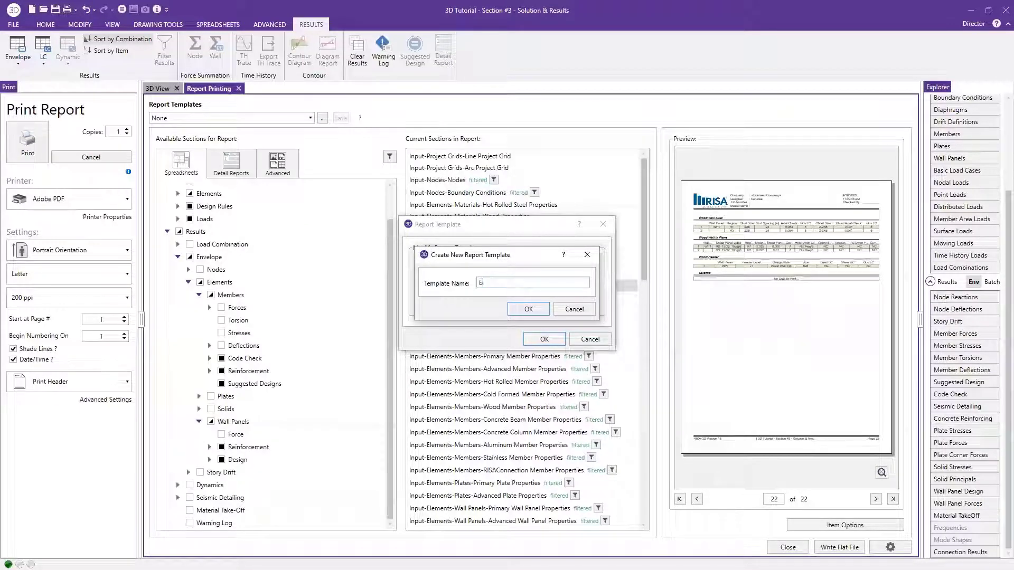
{"action": "type", "text": "uilding template"}
{"action": "left_click", "coordinate": [526, 311]}
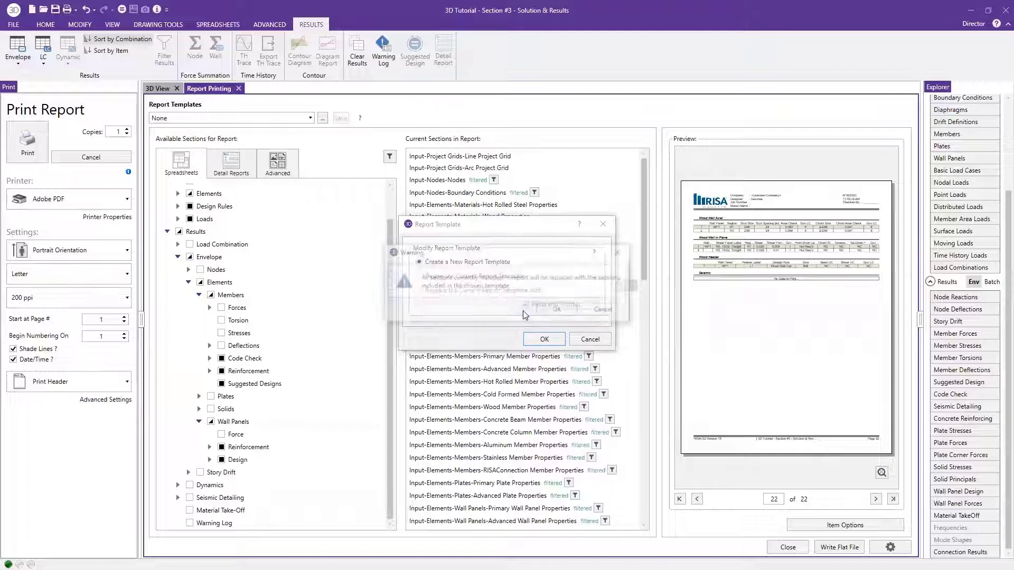
{"action": "left_click", "coordinate": [559, 310]}
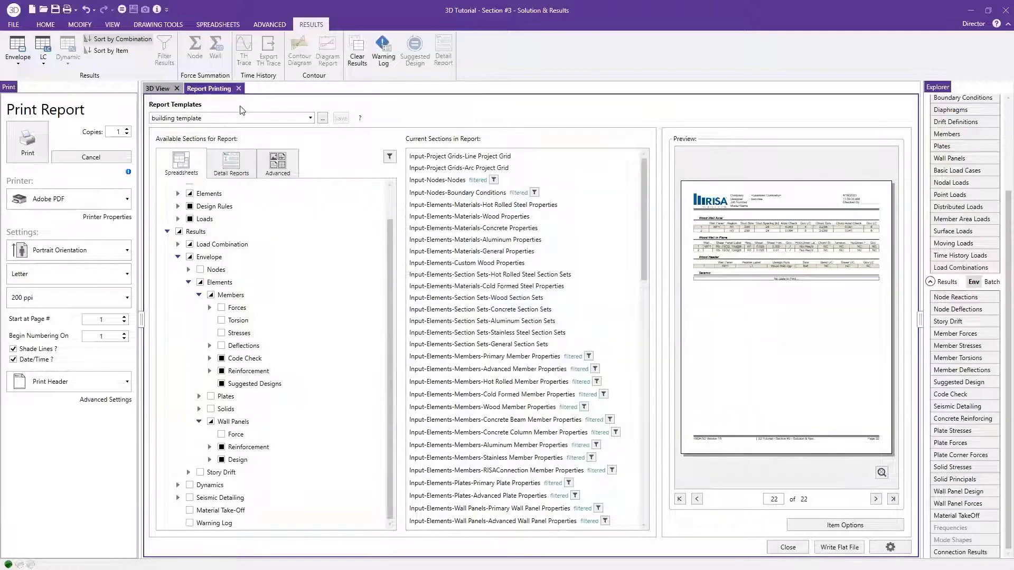
{"action": "left_click", "coordinate": [240, 118]}
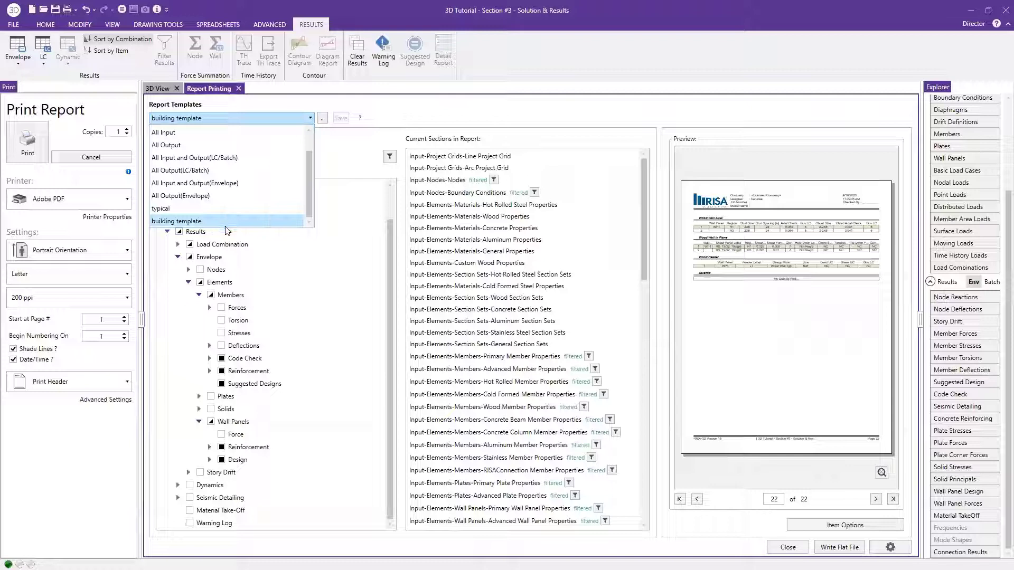
{"action": "left_click", "coordinate": [336, 168]}
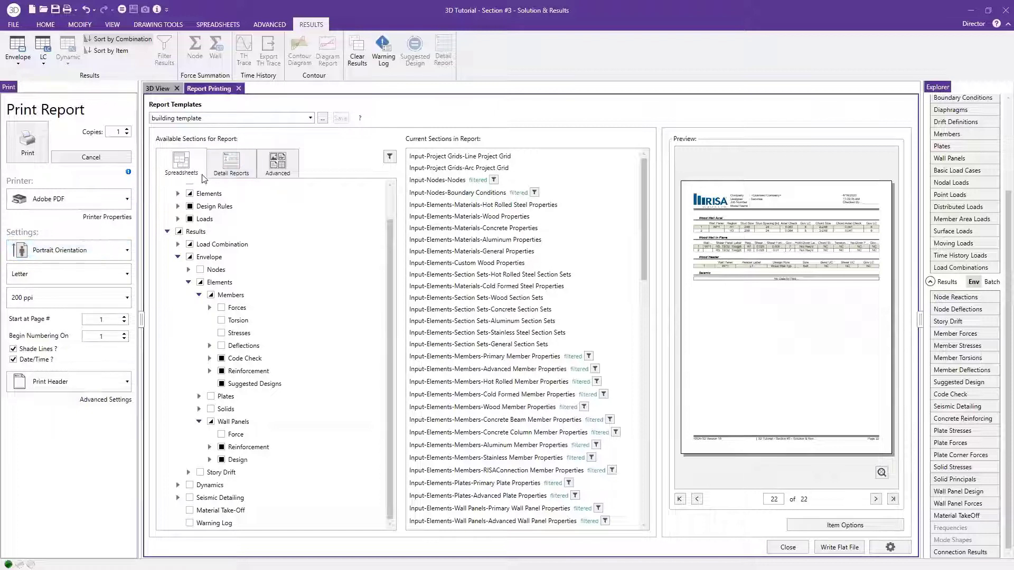
- Filter Detail Reports to Envelope results with Wall Panel as the element type
{"action": "left_click", "coordinate": [237, 165]}
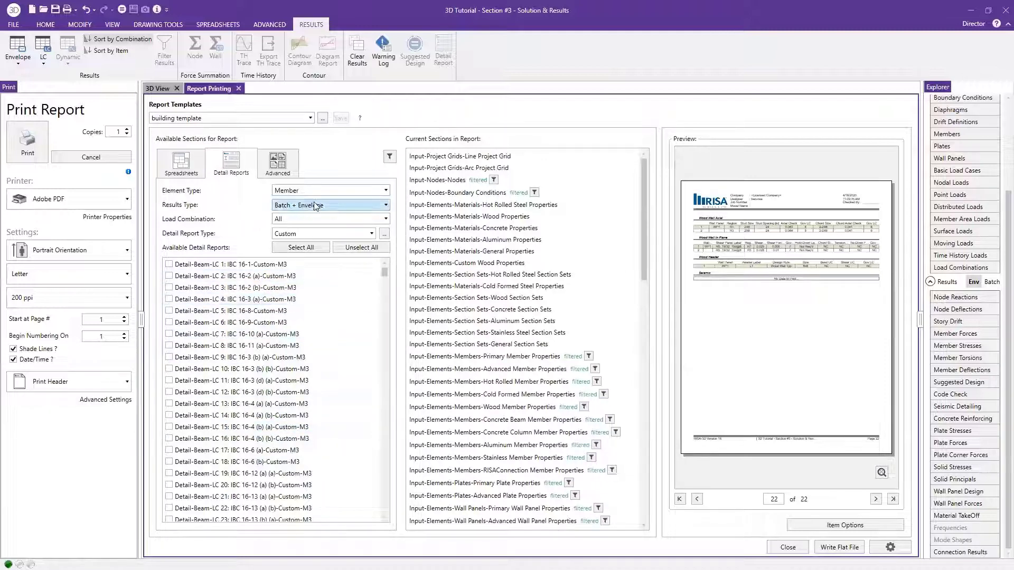
{"action": "left_click", "coordinate": [331, 205]}
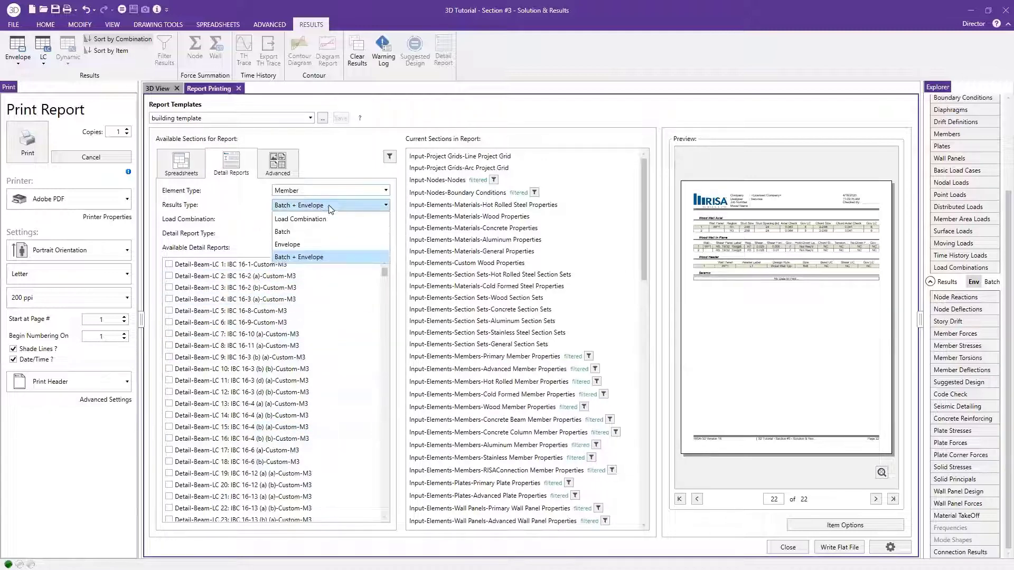
{"action": "left_click", "coordinate": [302, 244]}
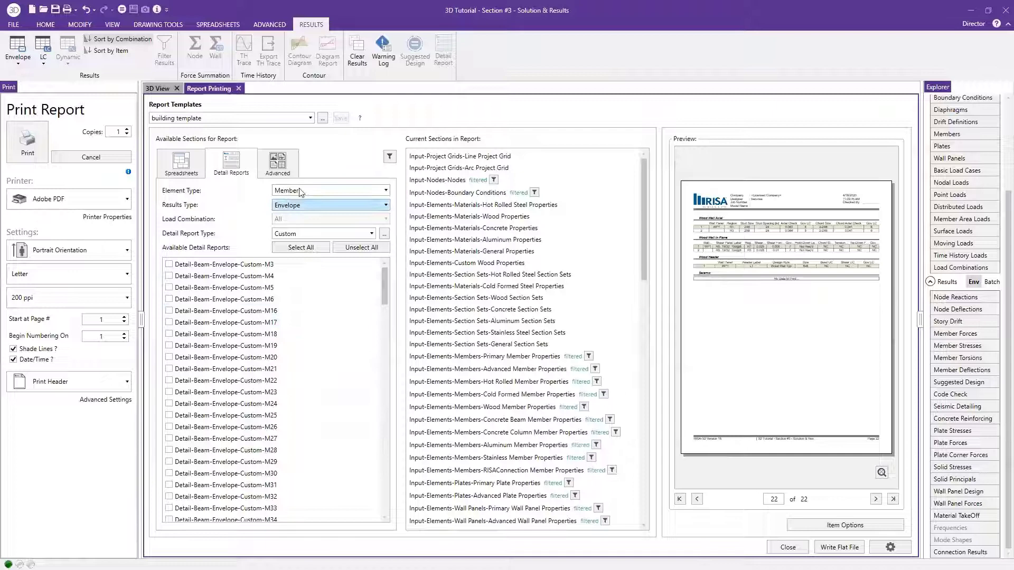
{"action": "left_click", "coordinate": [311, 193]}
{"action": "left_click", "coordinate": [305, 220]}
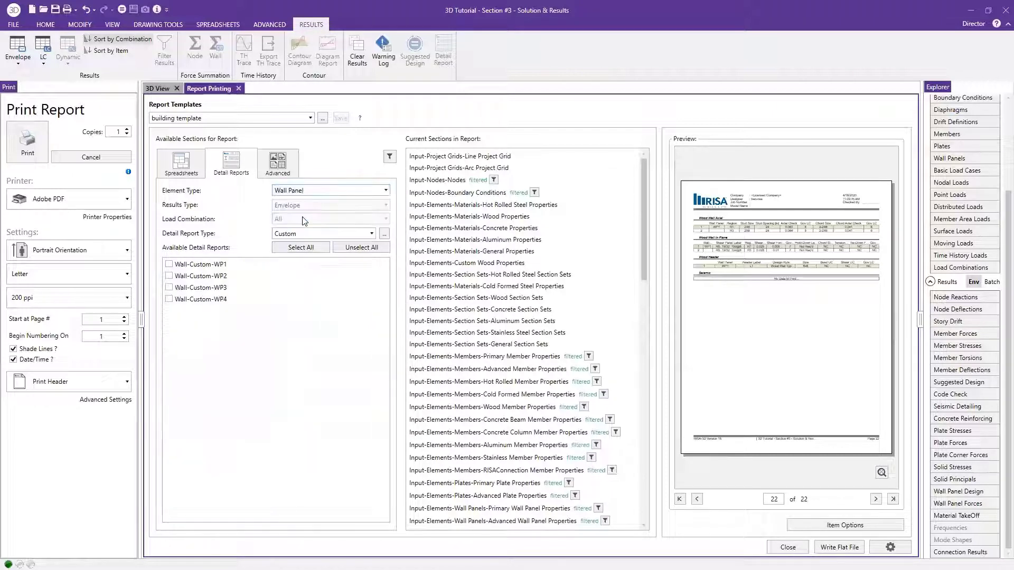
- Include the Wall-Custom-WP3 detail report and check the preview's last page
{"action": "left_click", "coordinate": [169, 287]}
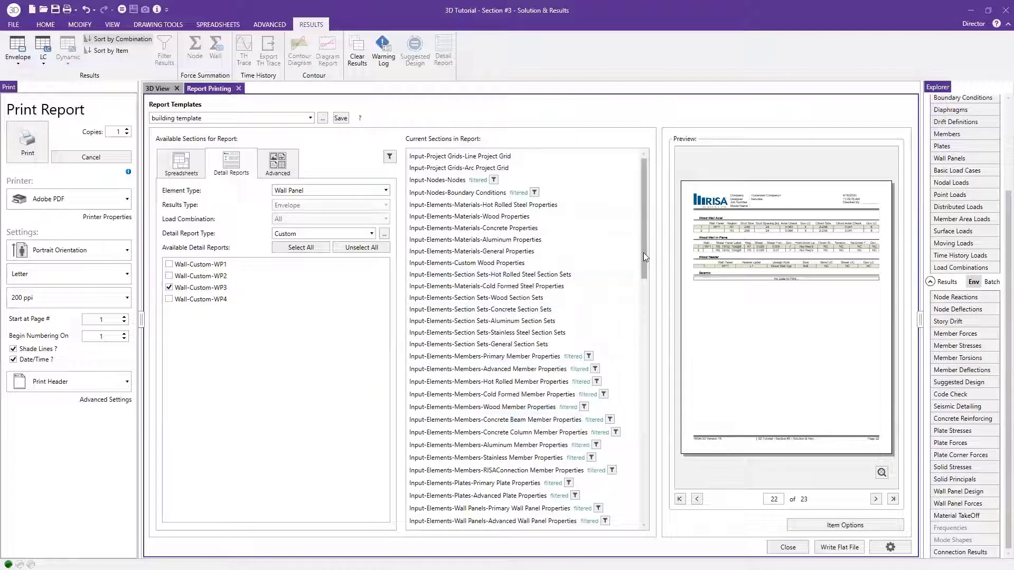
{"action": "scroll", "coordinate": [642, 373], "scroll_direction": "down", "scroll_amount": 9}
{"action": "scroll", "coordinate": [633, 501], "scroll_direction": "down", "scroll_amount": 10}
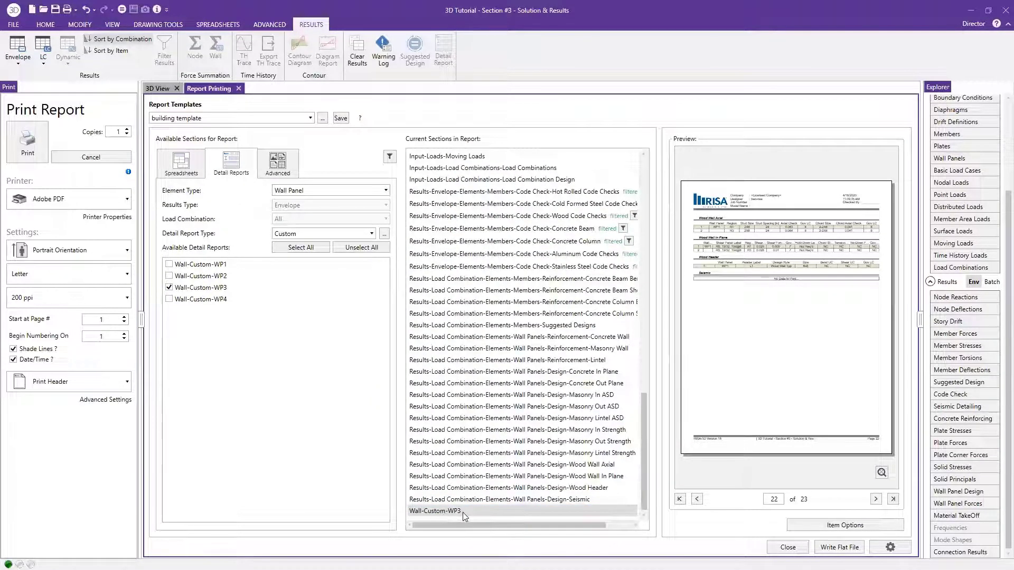
{"action": "left_click", "coordinate": [893, 499]}
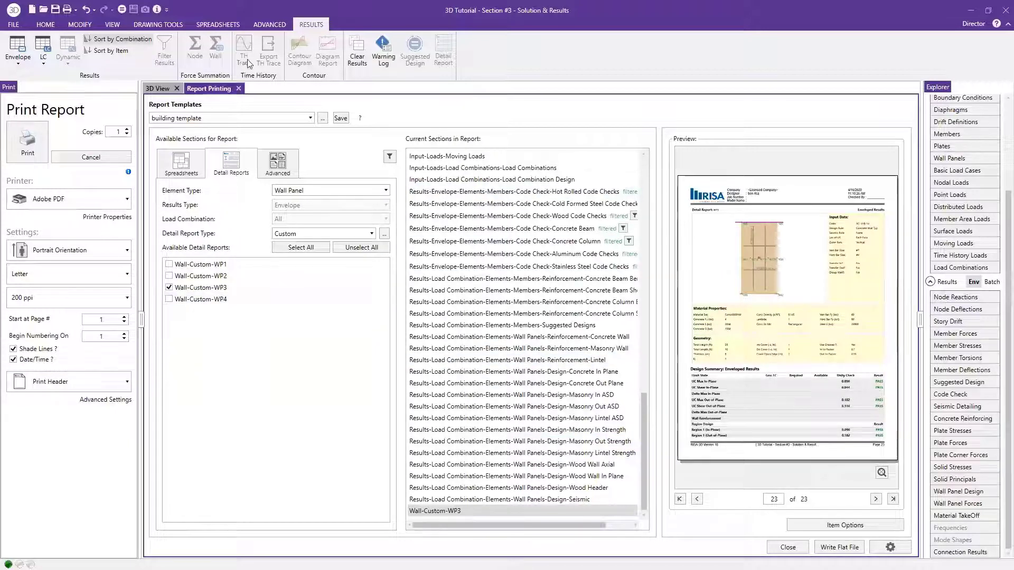
{"action": "left_click", "coordinate": [157, 89]}
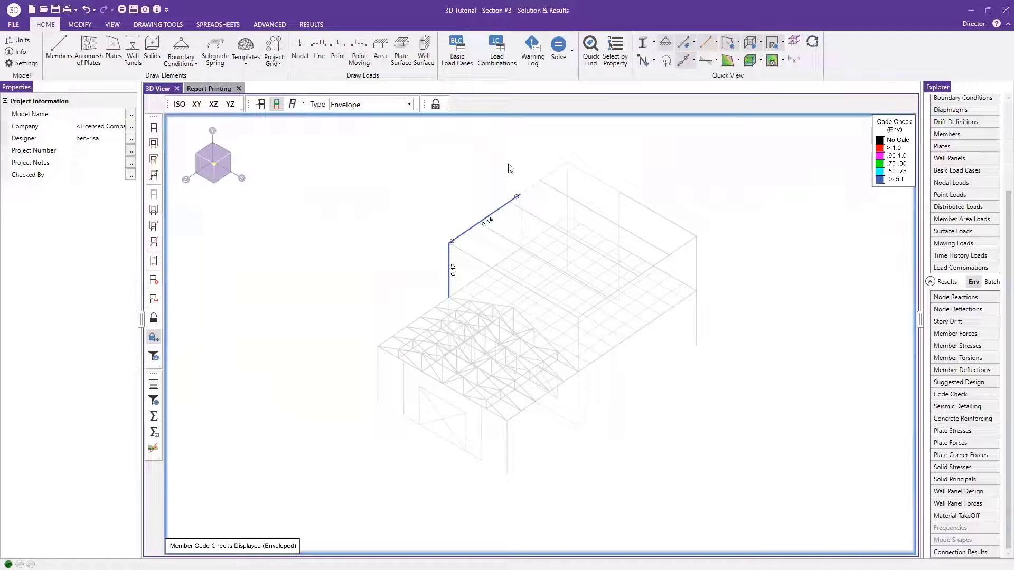
{"action": "left_click", "coordinate": [154, 385]}
{"action": "left_click", "coordinate": [484, 219]}
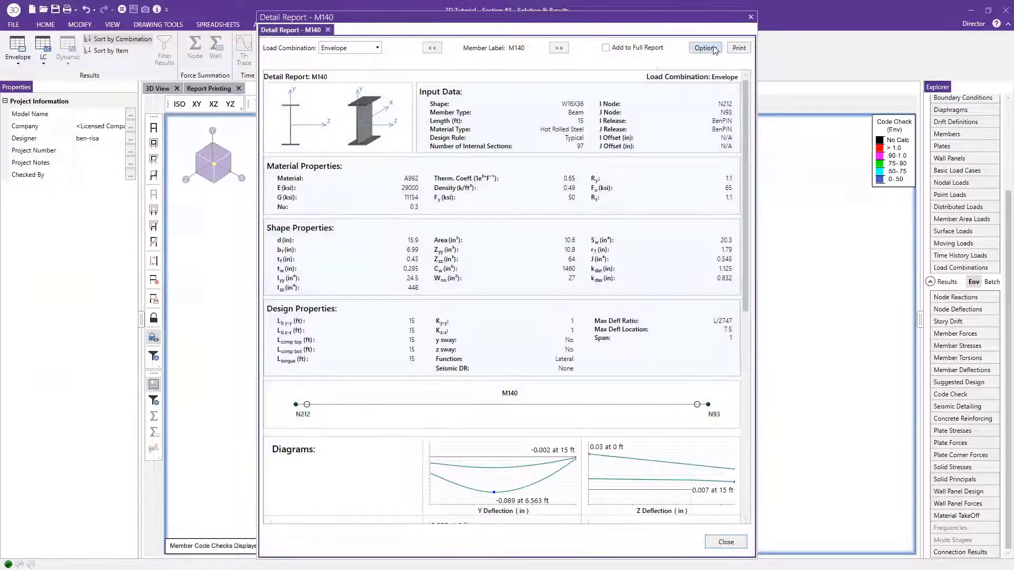
{"action": "left_click", "coordinate": [606, 48]}
{"action": "left_click", "coordinate": [751, 17]}
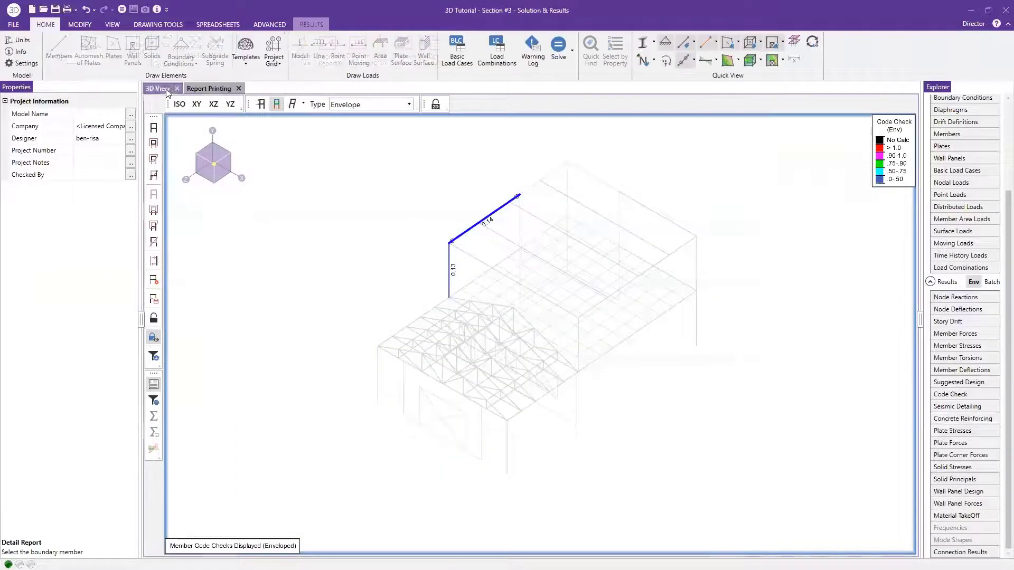
{"action": "left_click", "coordinate": [208, 88]}
{"action": "scroll", "coordinate": [585, 485], "scroll_direction": "down", "scroll_amount": 1}
{"action": "left_click", "coordinate": [462, 512]}
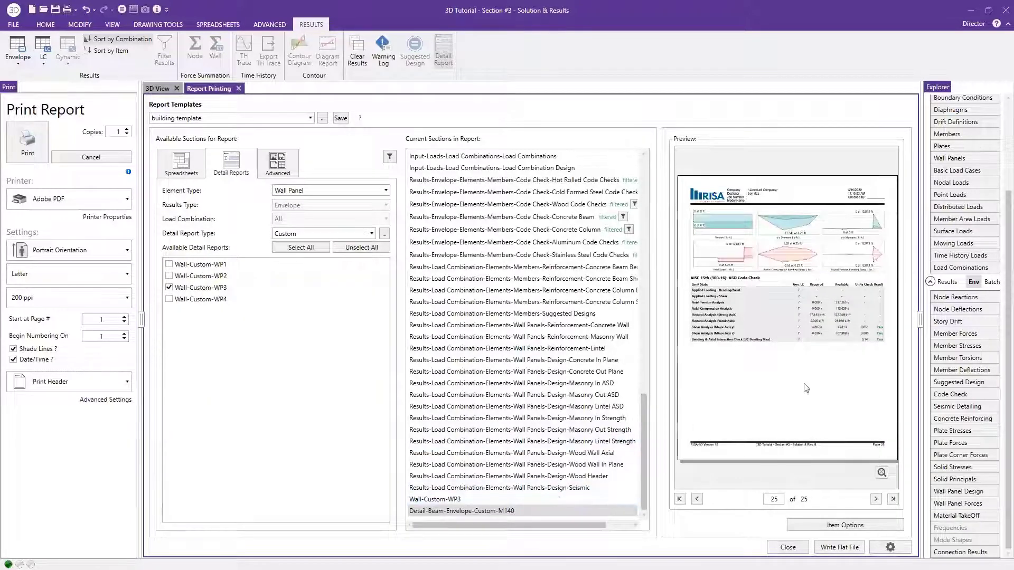
{"action": "left_click_drag", "start_coordinate": [508, 512], "coordinate": [488, 518]}
{"action": "left_click_drag", "start_coordinate": [466, 513], "coordinate": [346, 491]}
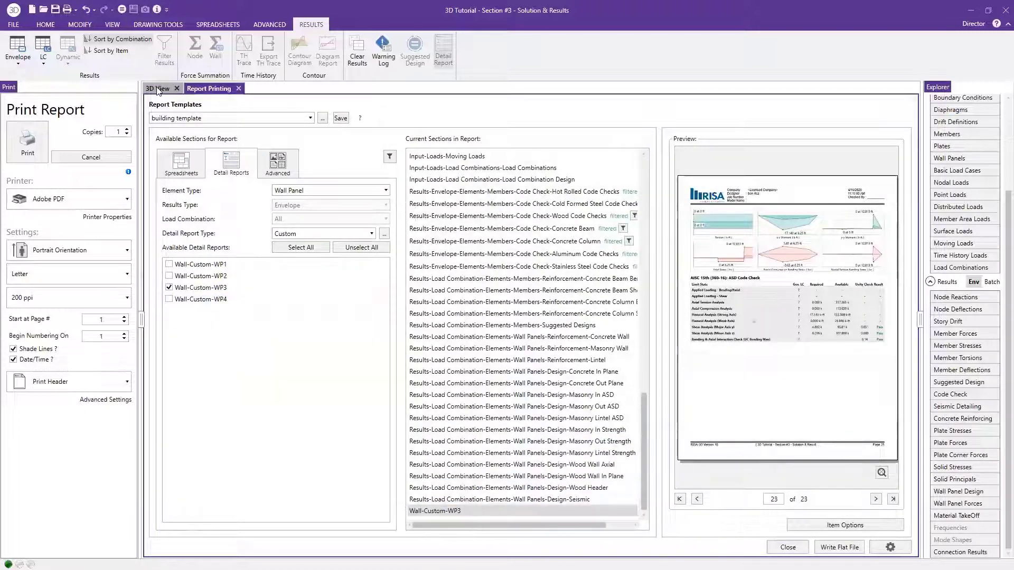
- Add member M140's detail report to the full report, using Custom options with Expanded code check
{"action": "left_click", "coordinate": [157, 86]}
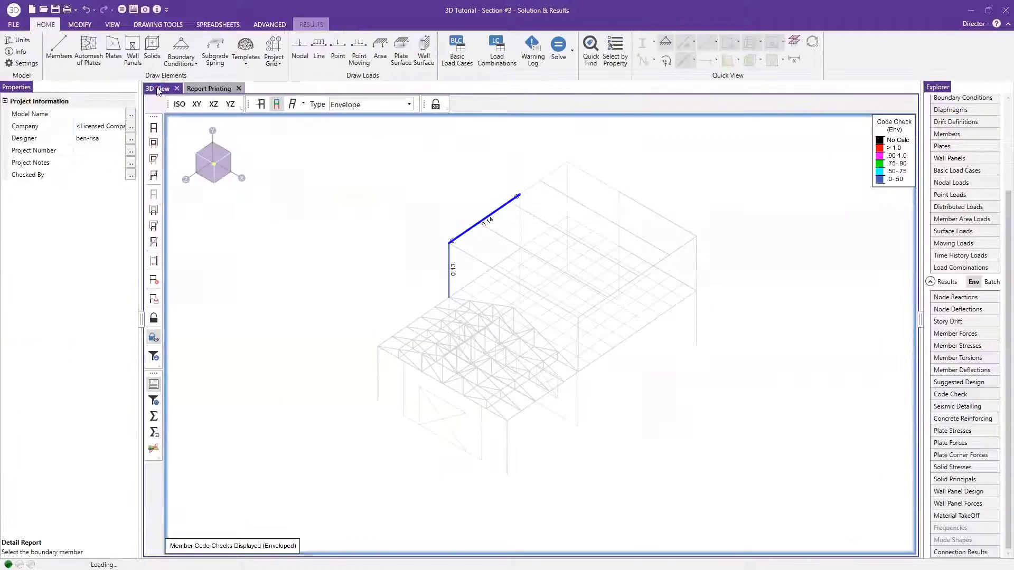
{"action": "left_click", "coordinate": [495, 219]}
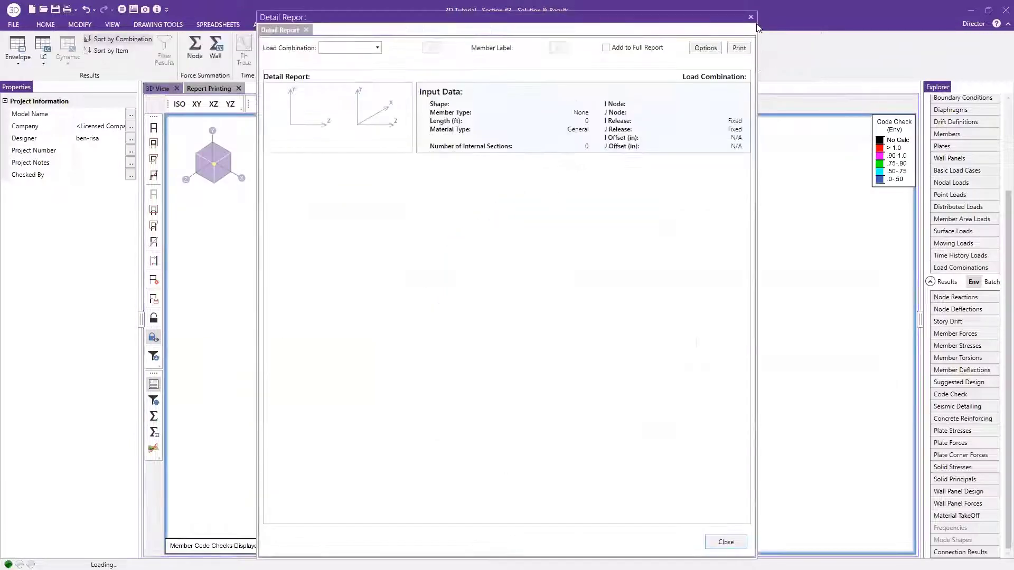
{"action": "left_click", "coordinate": [705, 47]}
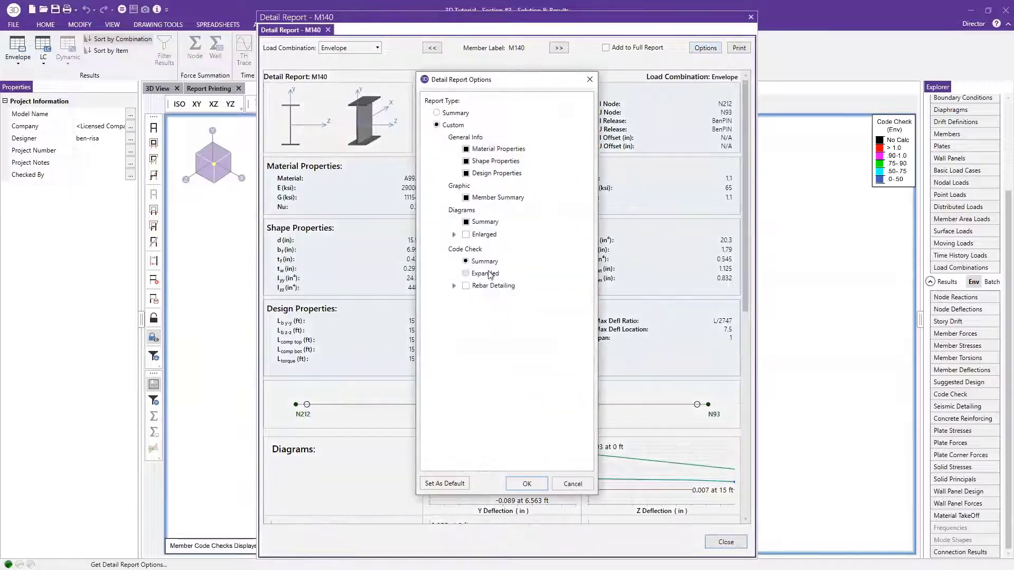
{"action": "left_click", "coordinate": [529, 484]}
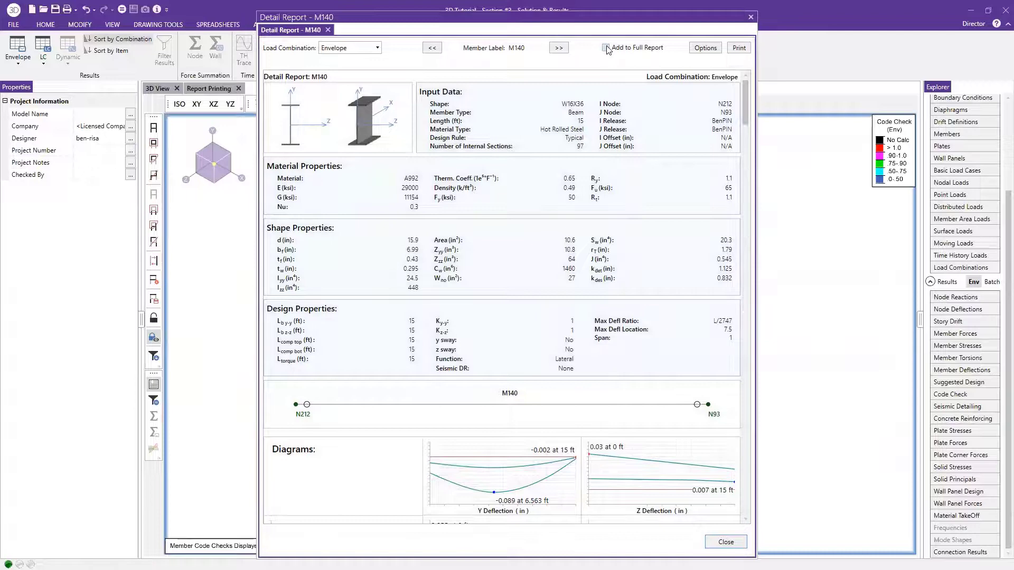
{"action": "left_click", "coordinate": [606, 48]}
{"action": "left_click", "coordinate": [204, 91]}
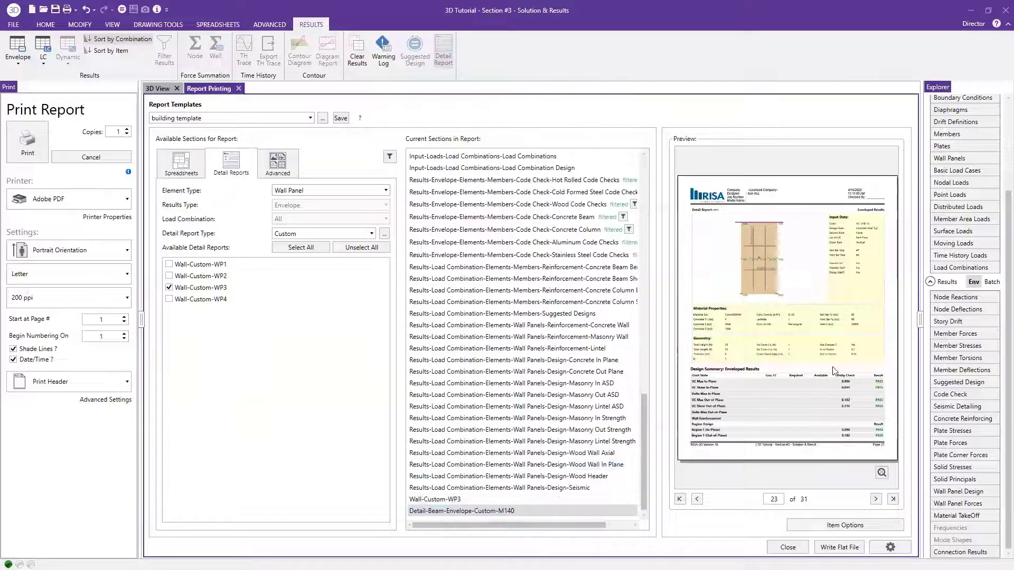
- Review the last preview page in the enlarged Print Preview, then display the Advanced report items
{"action": "left_click", "coordinate": [894, 499]}
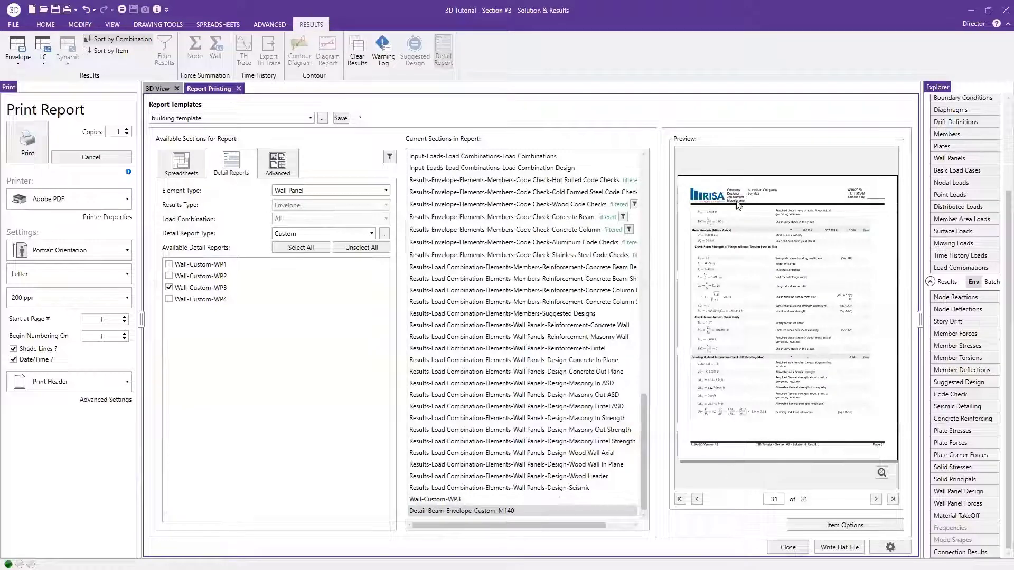
{"action": "left_click", "coordinate": [888, 472]}
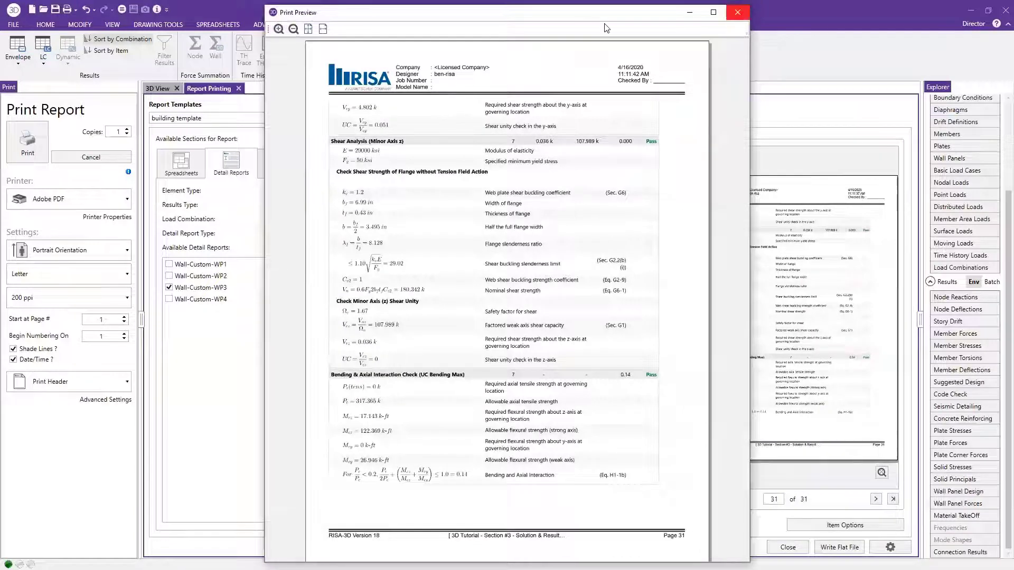
{"action": "left_click", "coordinate": [737, 12]}
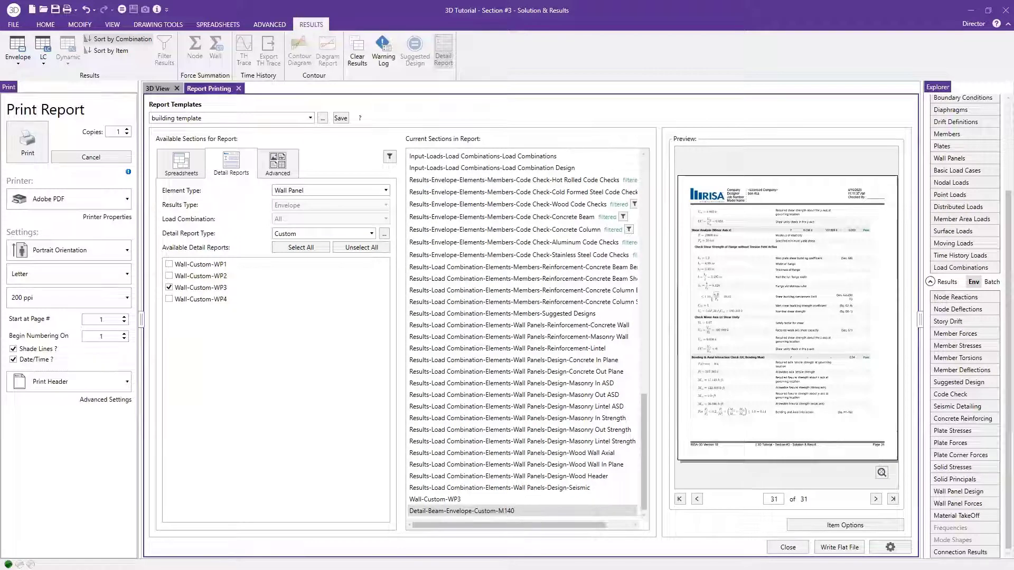
{"action": "left_click", "coordinate": [284, 162]}
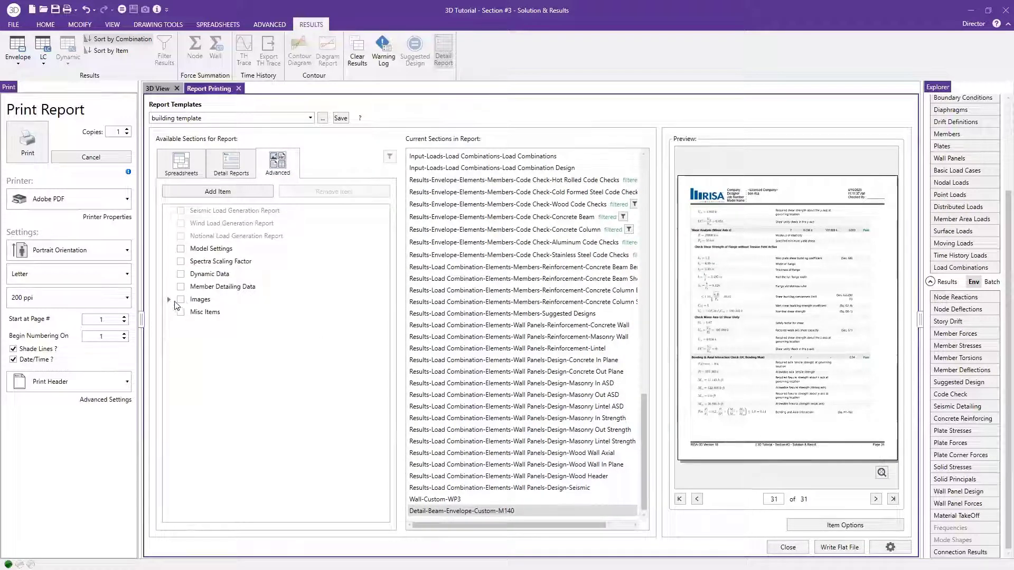
- Include labels+loads.png and unity checks.png from Images, placing labels+loads.png at the report's start
{"action": "scroll", "coordinate": [522, 269], "scroll_direction": "up", "scroll_amount": 20}
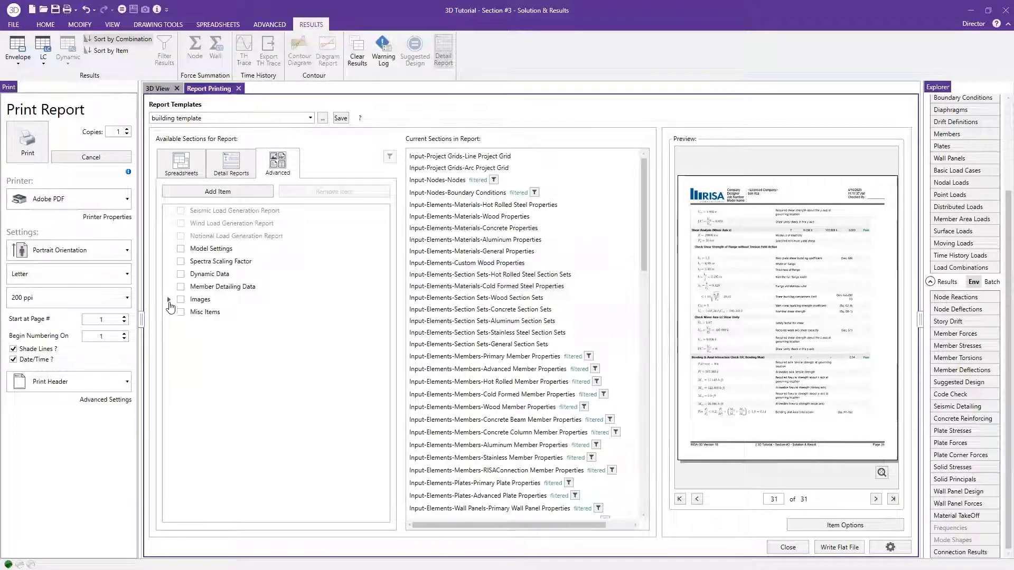
{"action": "left_click", "coordinate": [169, 300]}
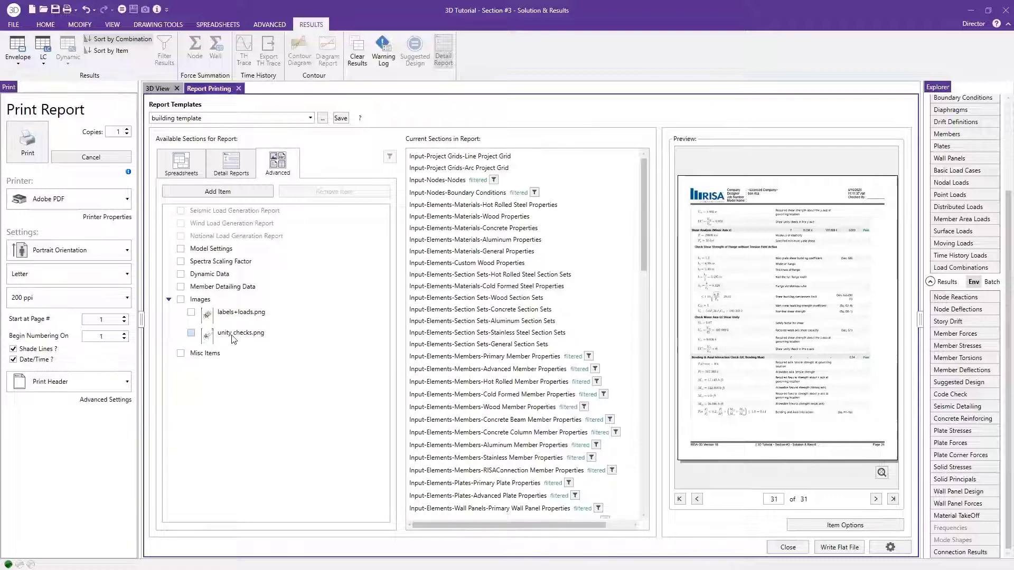
{"action": "left_click", "coordinate": [235, 312]}
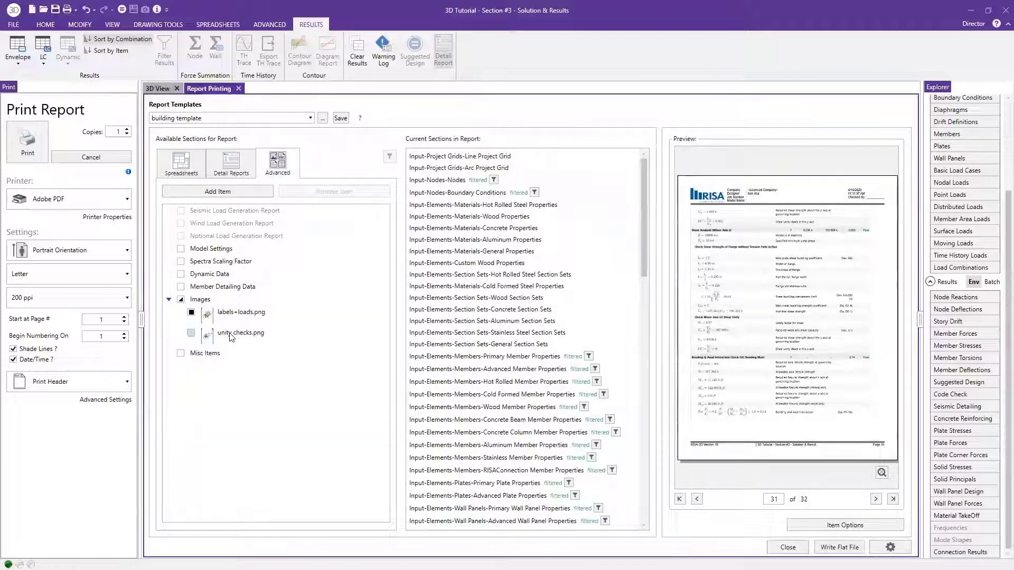
{"action": "left_click", "coordinate": [232, 333]}
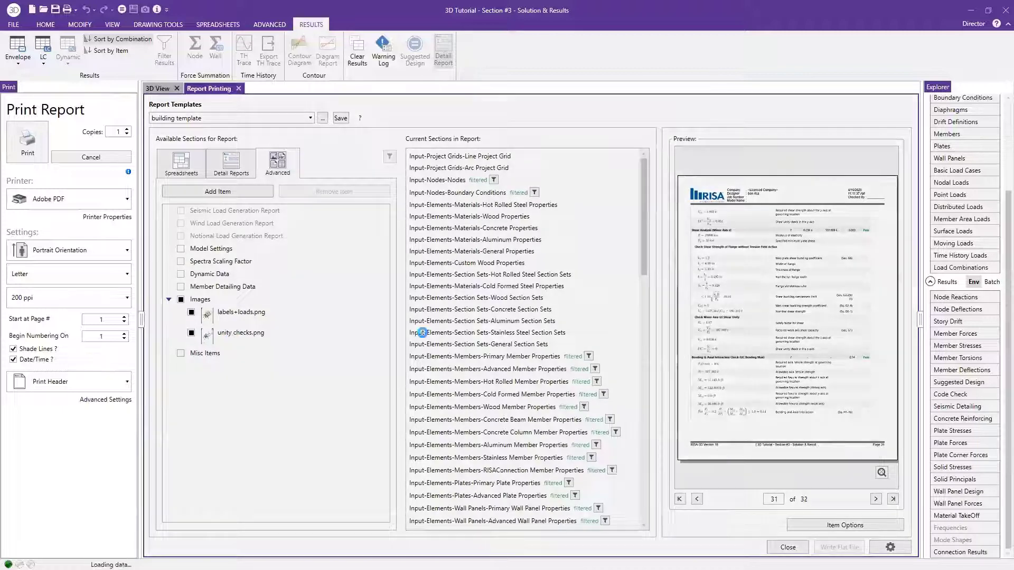
{"action": "scroll", "coordinate": [422, 423], "scroll_direction": "down", "scroll_amount": 20}
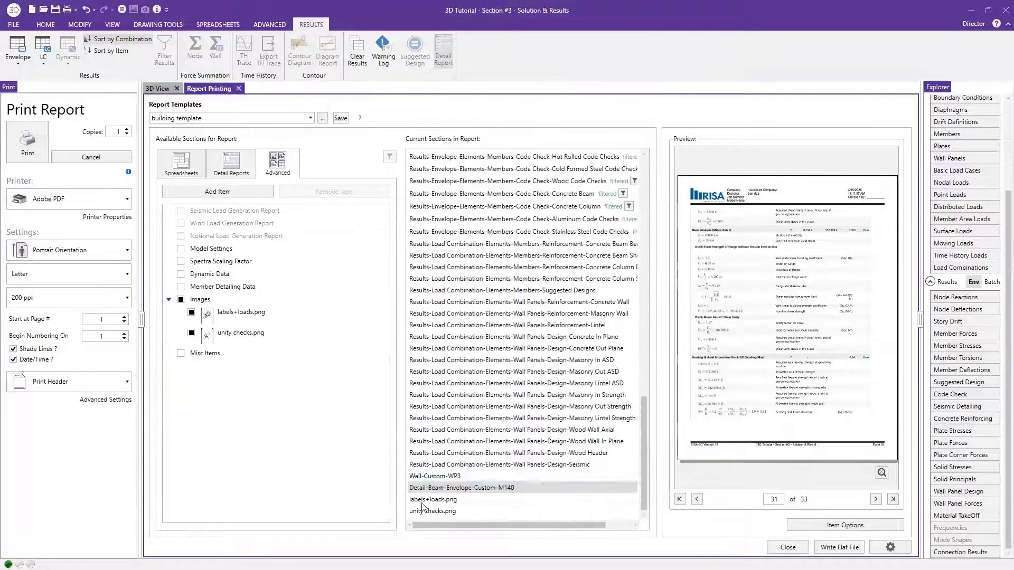
{"action": "left_click_drag", "start_coordinate": [476, 498], "coordinate": [478, 157]}
{"action": "left_click", "coordinate": [697, 499]}
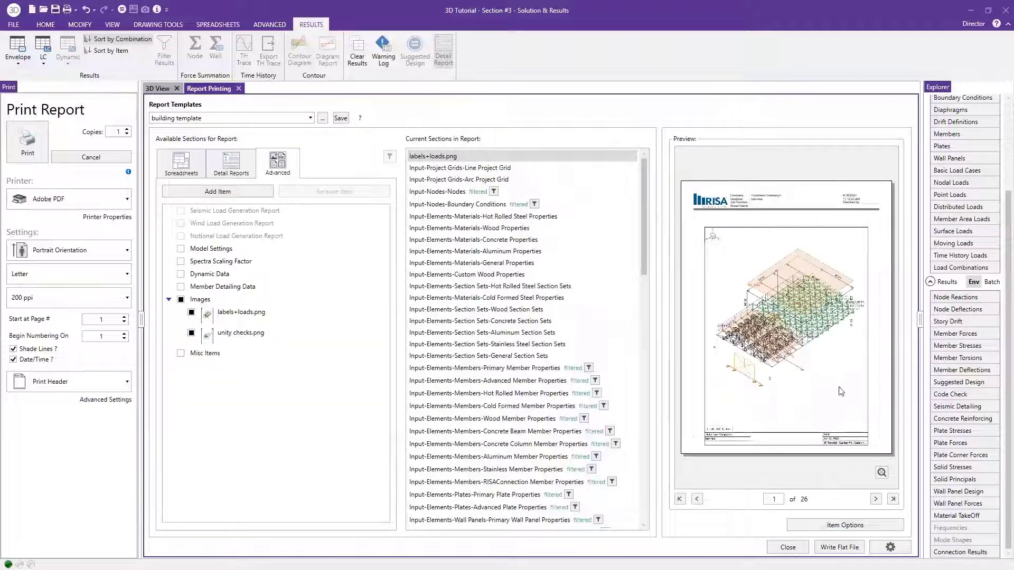
- Inspect page 1's labels+loads snapshot in the enlarged Print Preview, then close it
{"action": "left_click", "coordinate": [882, 473]}
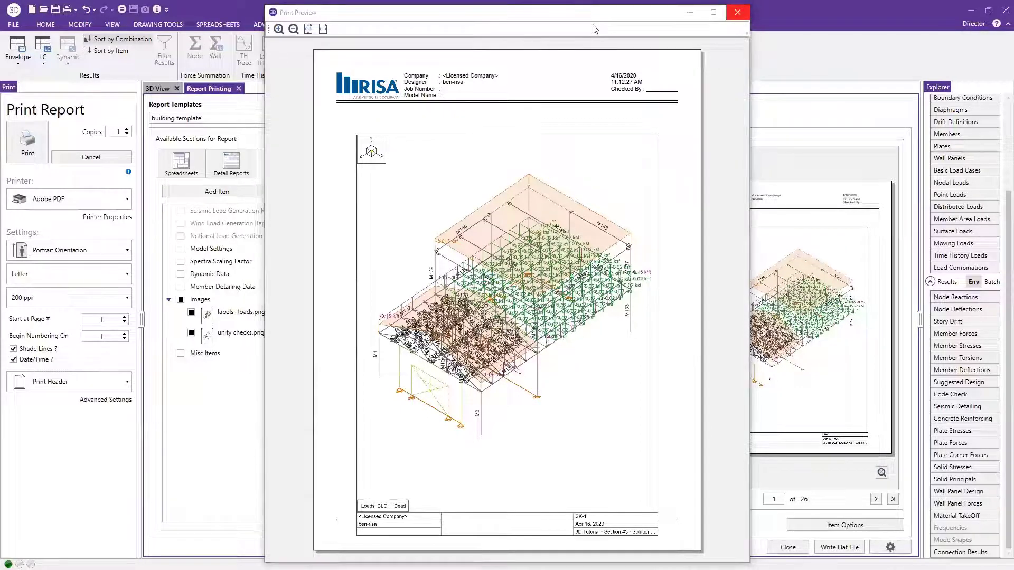
{"action": "left_click", "coordinate": [737, 13]}
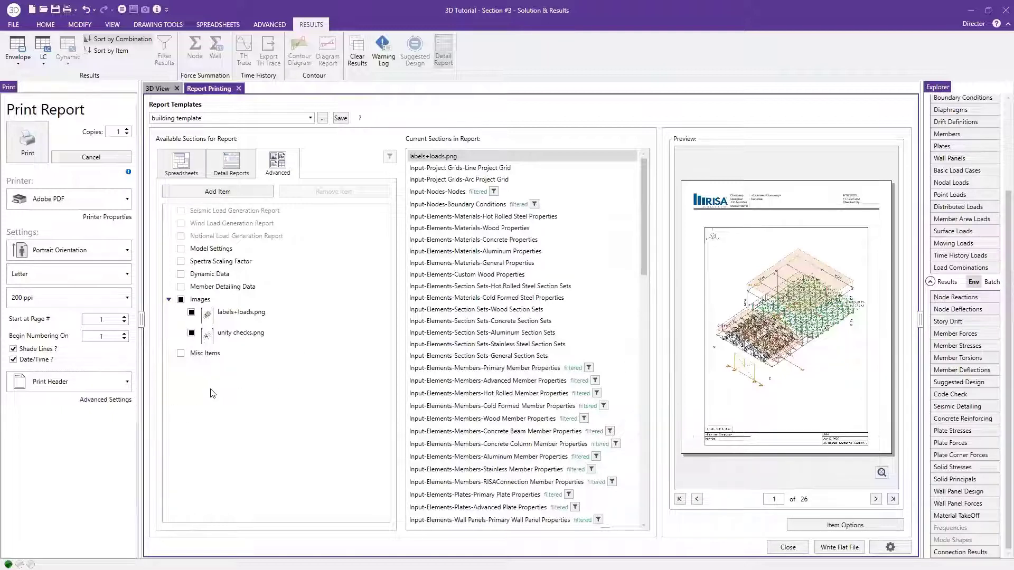
- Load floor plan.png into the report through the Pick an Image dialog
{"action": "left_click", "coordinate": [246, 193]}
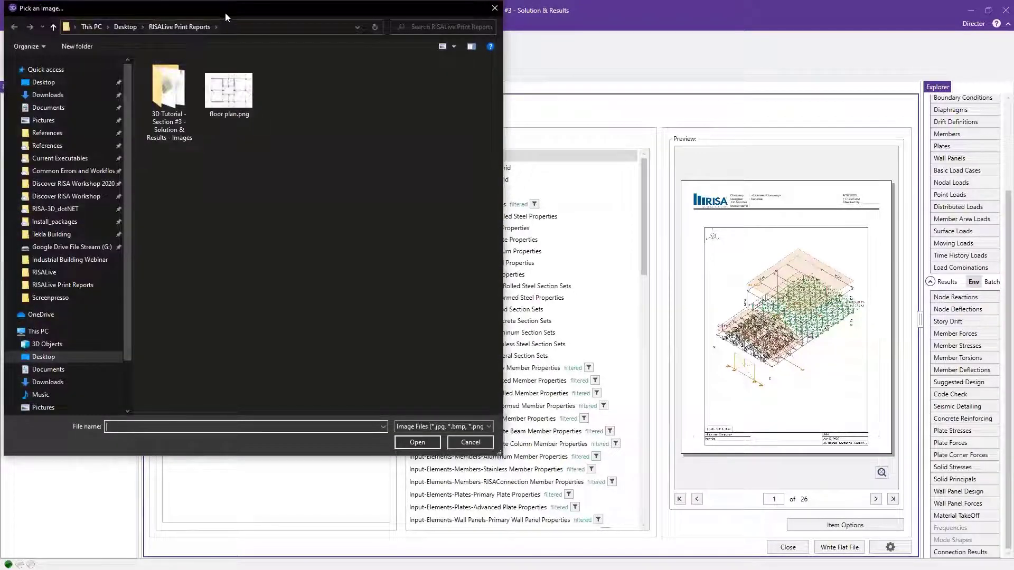
{"action": "left_click_drag", "start_coordinate": [225, 12], "coordinate": [279, 85]}
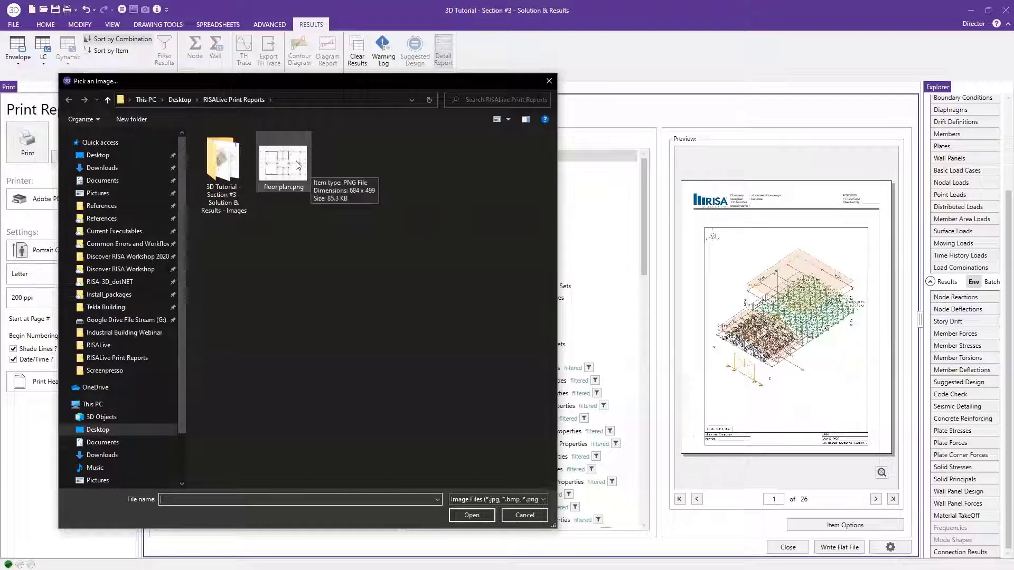
{"action": "left_click", "coordinate": [297, 166]}
{"action": "left_click", "coordinate": [477, 515]}
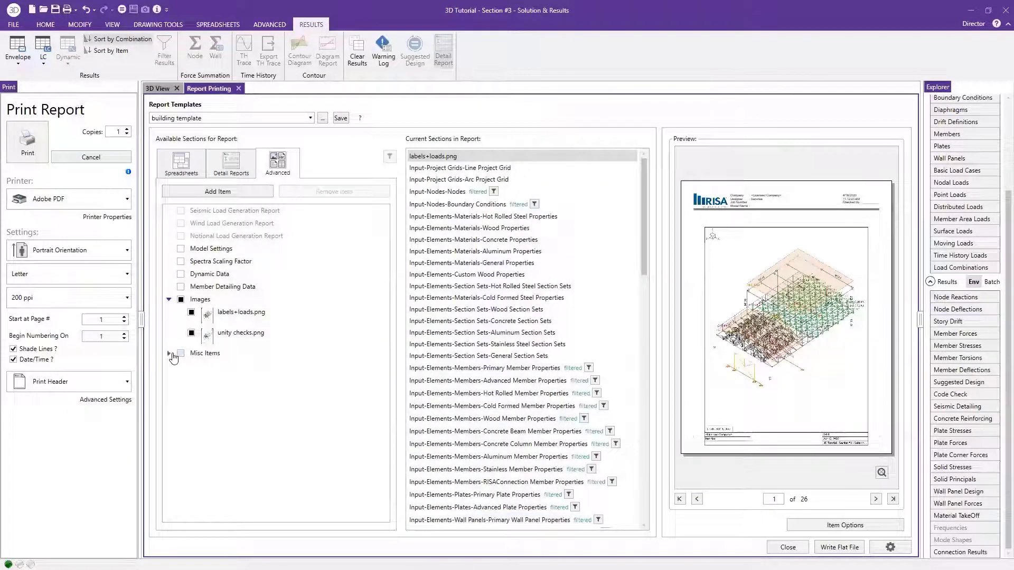
- Include floor plan.png under Misc Items and view its last-page preview at full size
{"action": "left_click", "coordinate": [169, 353]}
{"action": "left_click", "coordinate": [191, 366]}
{"action": "scroll", "coordinate": [476, 391], "scroll_direction": "down", "scroll_amount": 4}
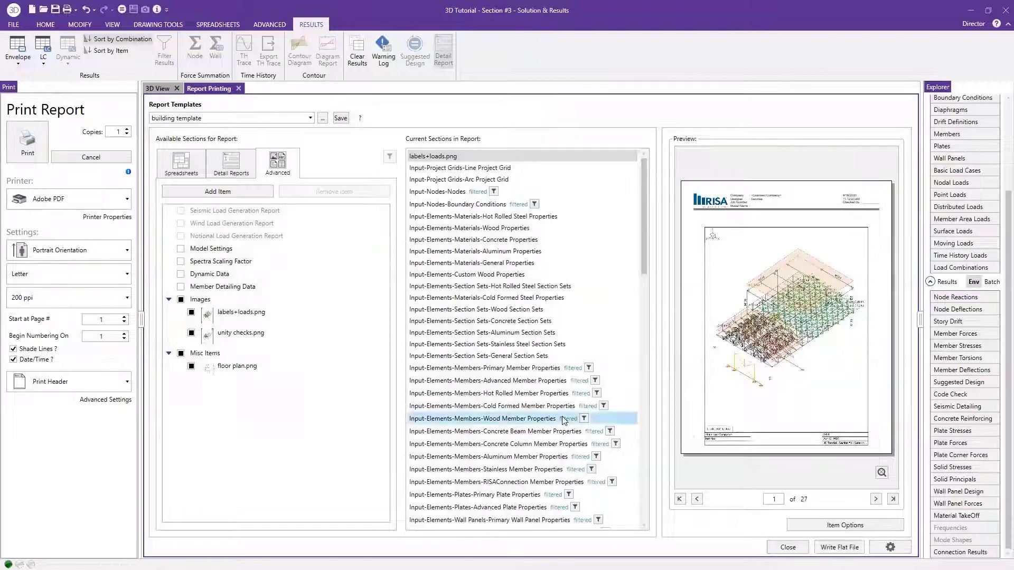
{"action": "scroll", "coordinate": [581, 449], "scroll_direction": "down", "scroll_amount": 10}
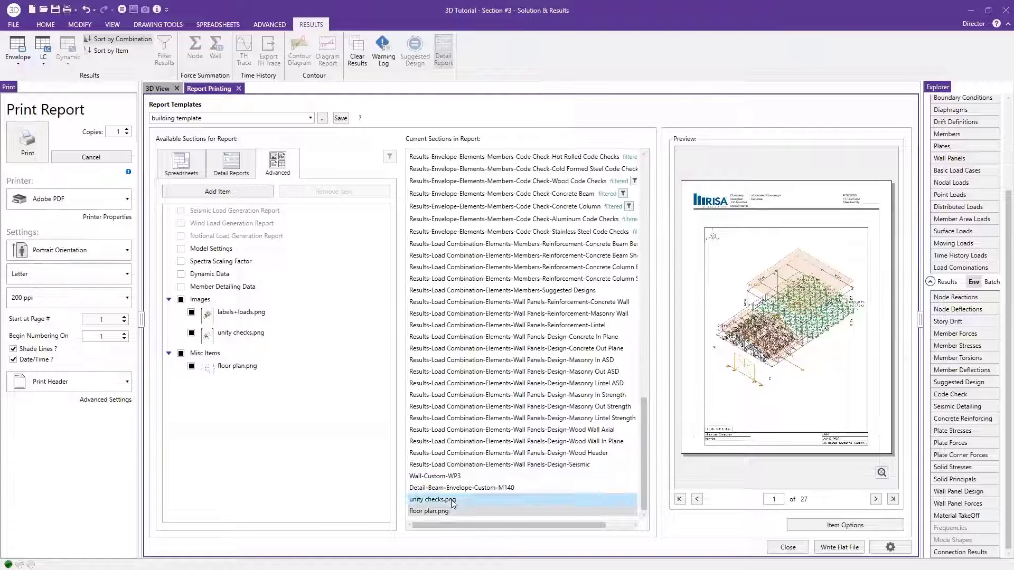
{"action": "left_click", "coordinate": [893, 499]}
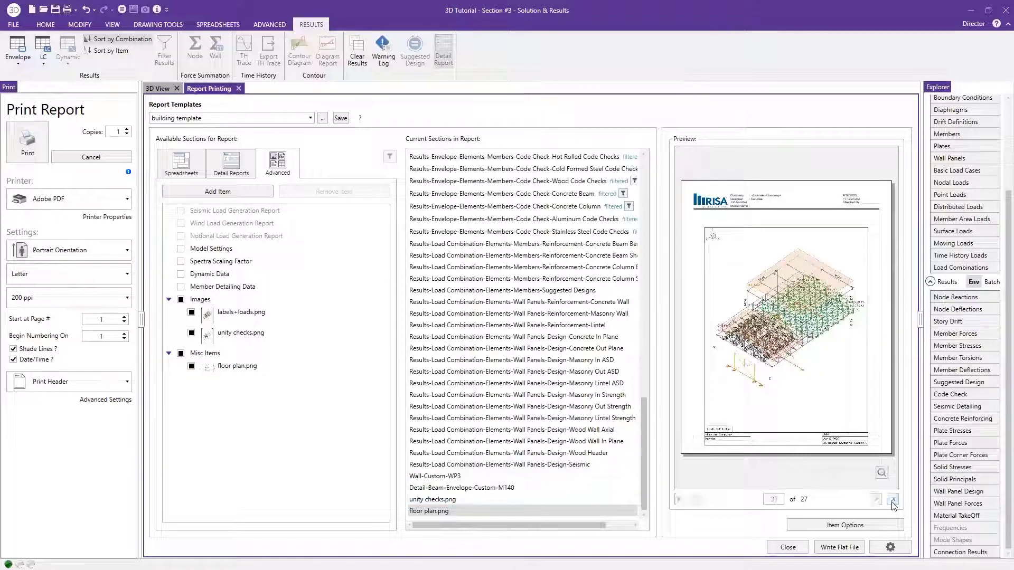
{"action": "left_click", "coordinate": [882, 472]}
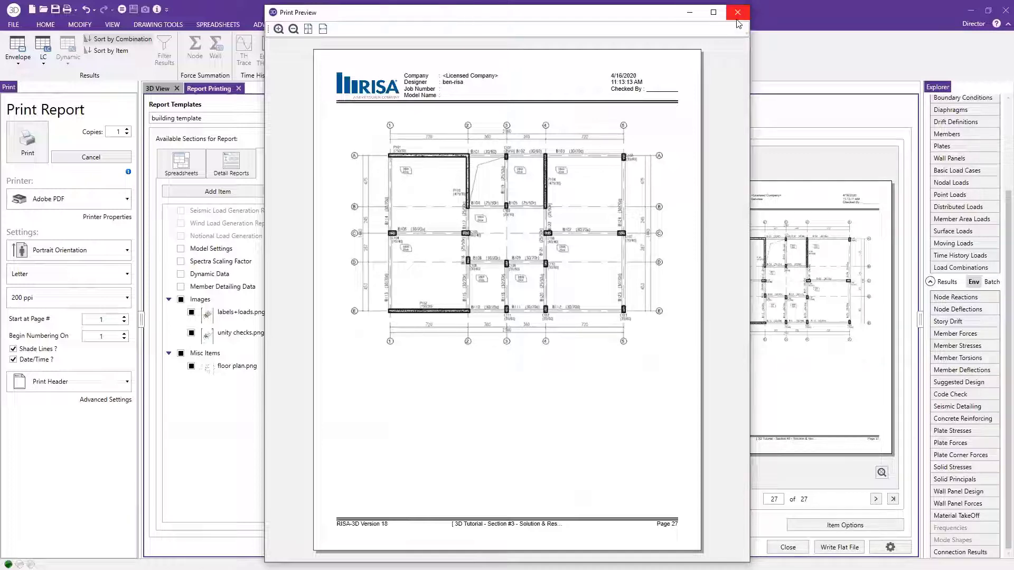
{"action": "left_click", "coordinate": [738, 17]}
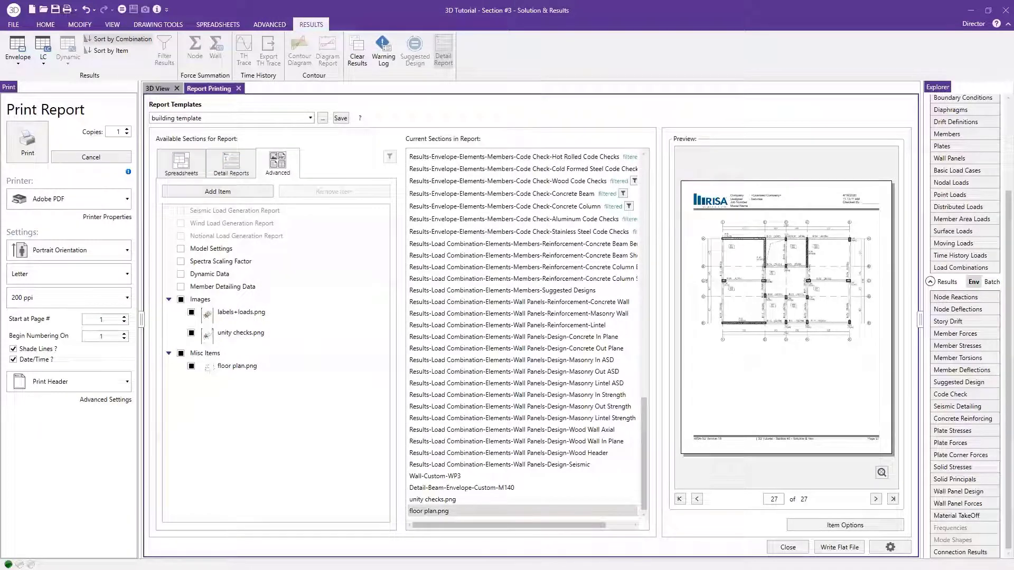
- Show the Spreadsheets sections under Available Sections and keep Adobe PDF as the printer
{"action": "left_click", "coordinate": [468, 372]}
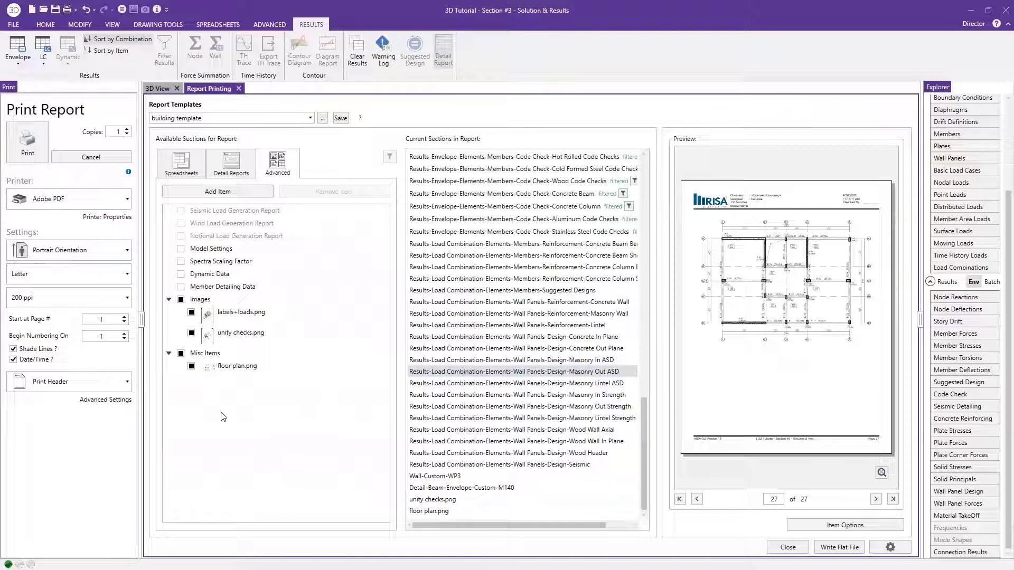
{"action": "left_click", "coordinate": [894, 498]}
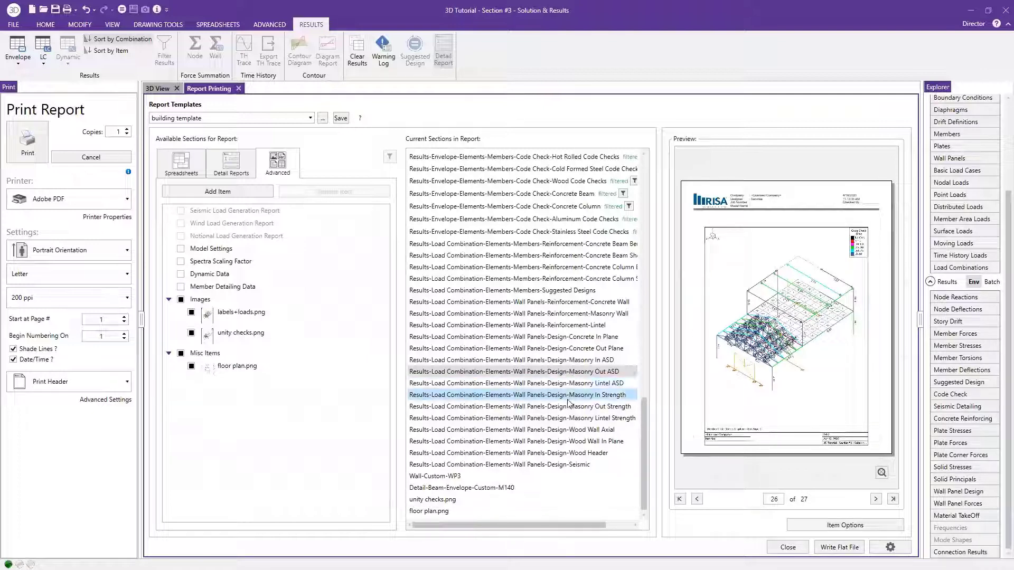
{"action": "scroll", "coordinate": [529, 380], "scroll_direction": "up", "scroll_amount": 5}
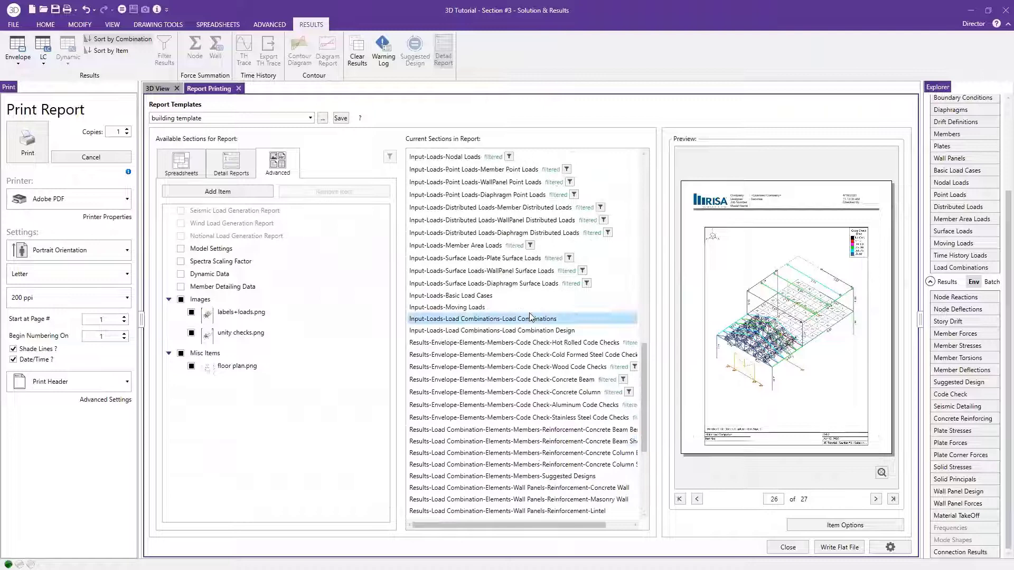
{"action": "left_click", "coordinate": [235, 164]}
{"action": "left_click", "coordinate": [170, 176]}
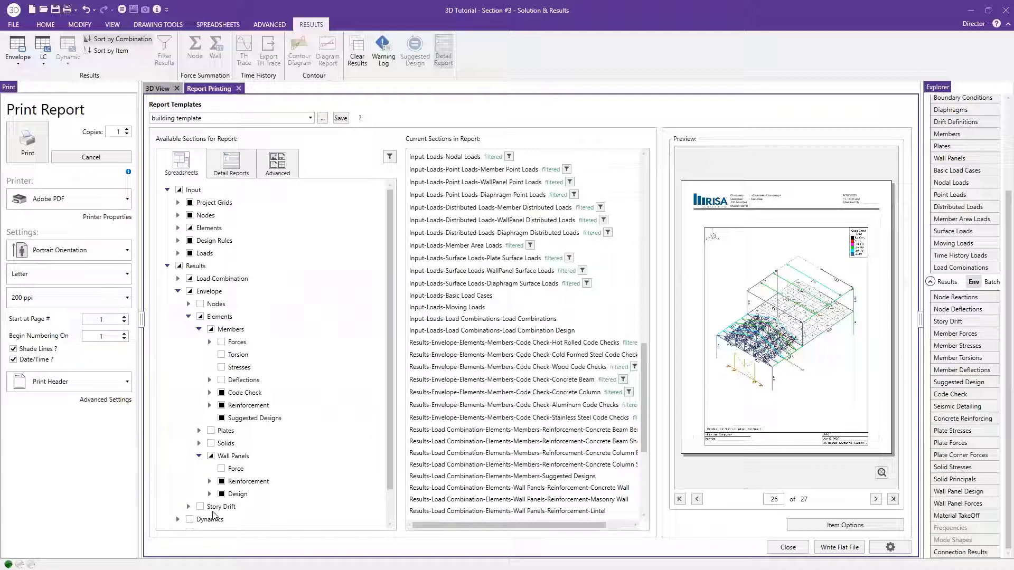
{"action": "left_click", "coordinate": [61, 197]}
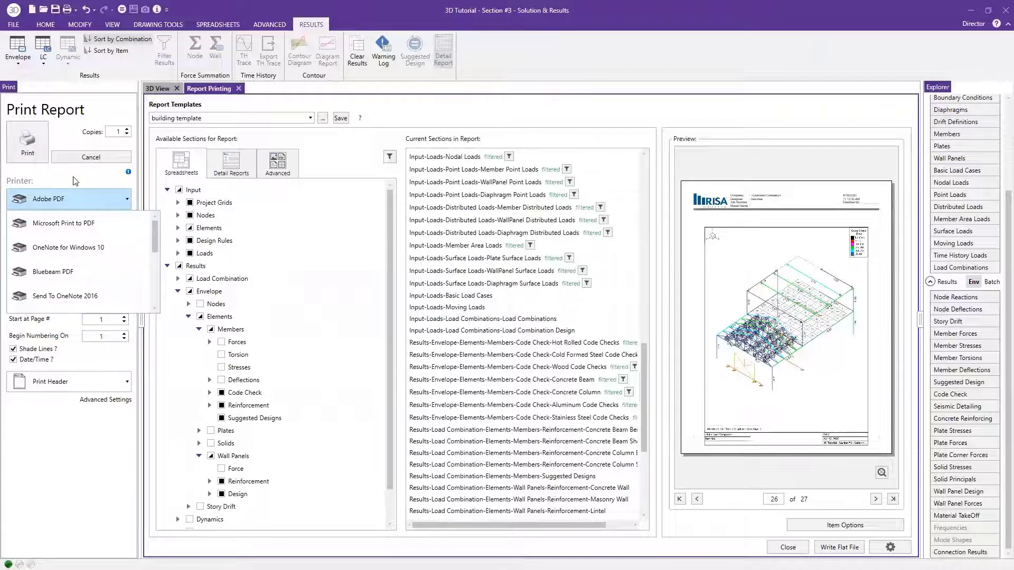
{"action": "left_click", "coordinate": [75, 181]}
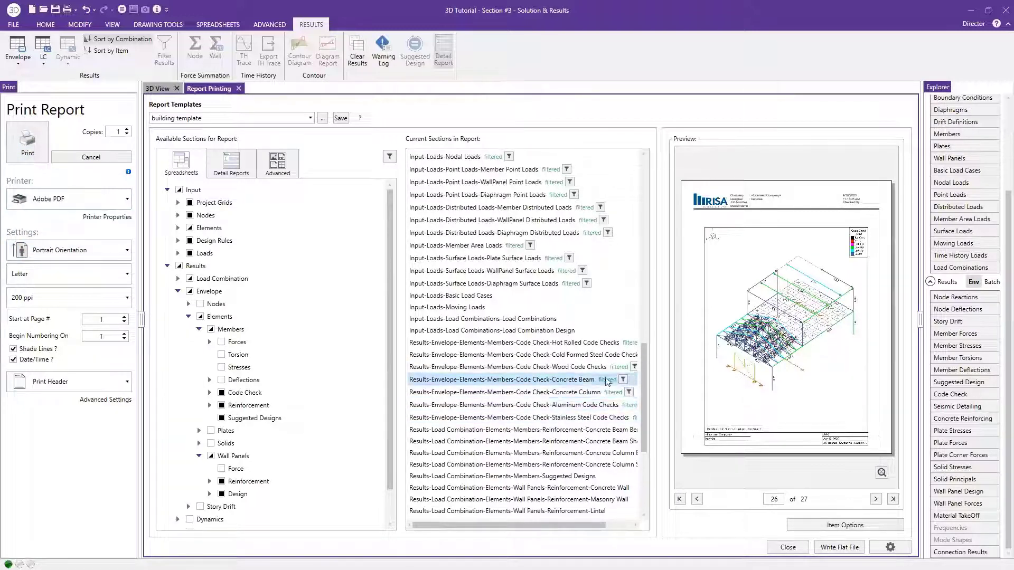
- Switch to the printed calc pack in Bluebeam Revu and go to page 1, the floor plan
{"action": "key", "text": "super+Tab"}
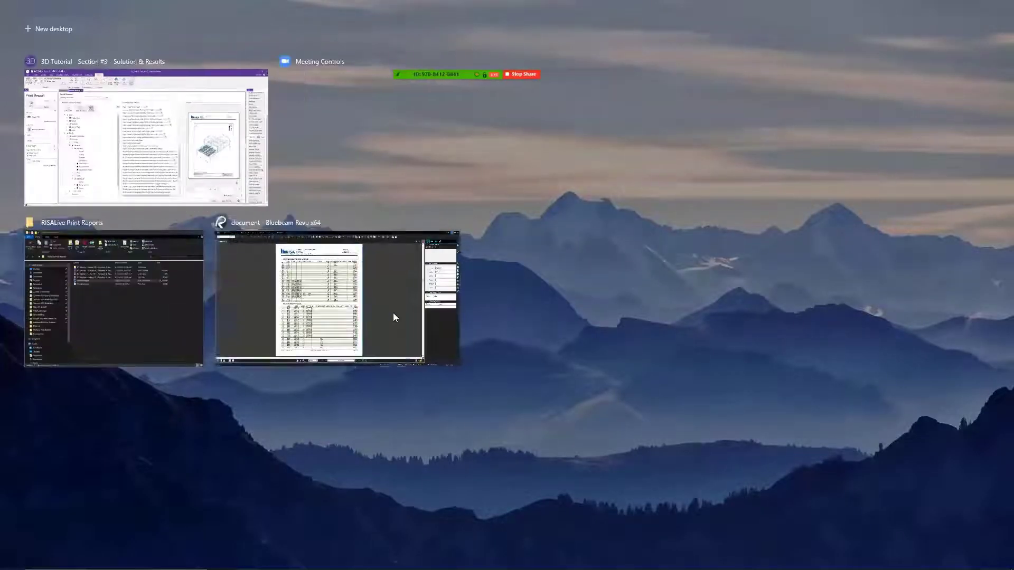
{"action": "left_click", "coordinate": [417, 339]}
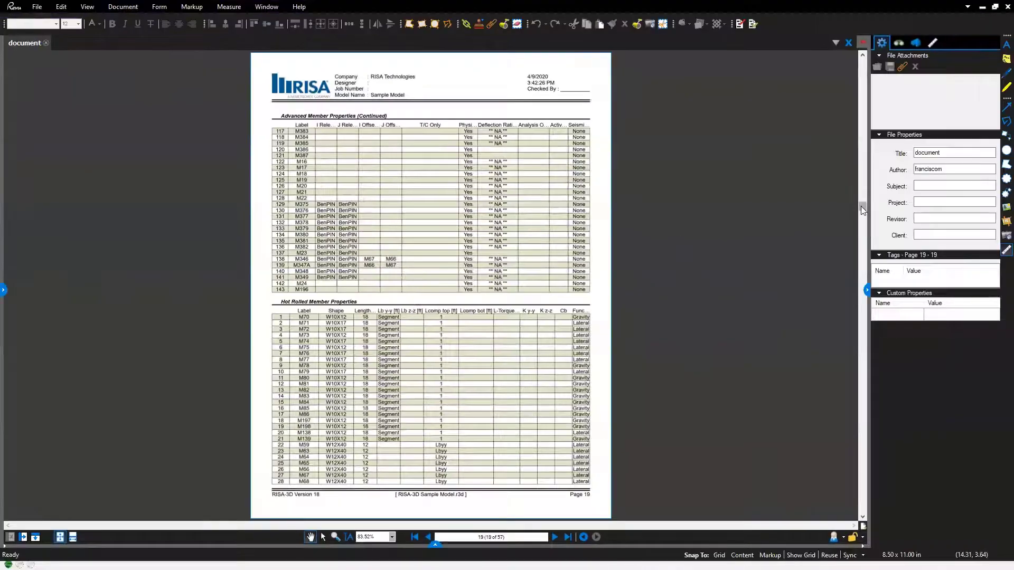
{"action": "left_click_drag", "start_coordinate": [861, 206], "coordinate": [852, 50]}
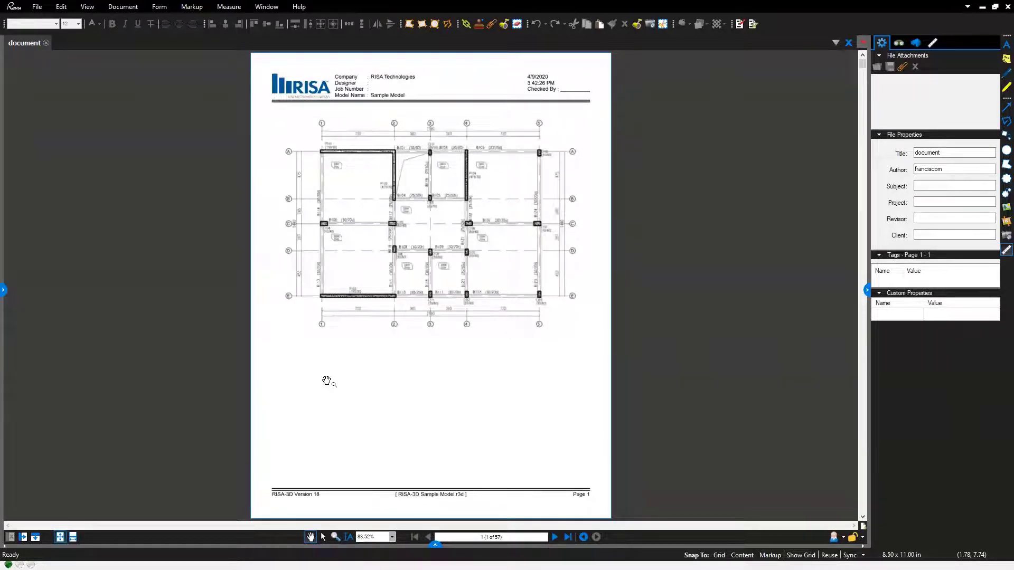
{"action": "scroll", "coordinate": [355, 129], "scroll_direction": "up", "scroll_amount": 5}
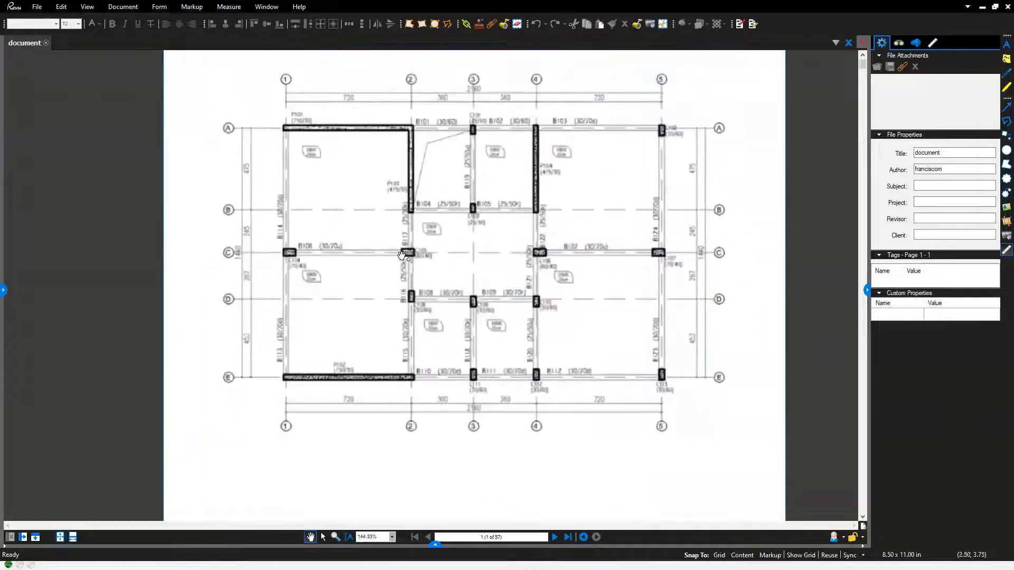
{"action": "scroll", "coordinate": [401, 255], "scroll_direction": "down", "scroll_amount": 5}
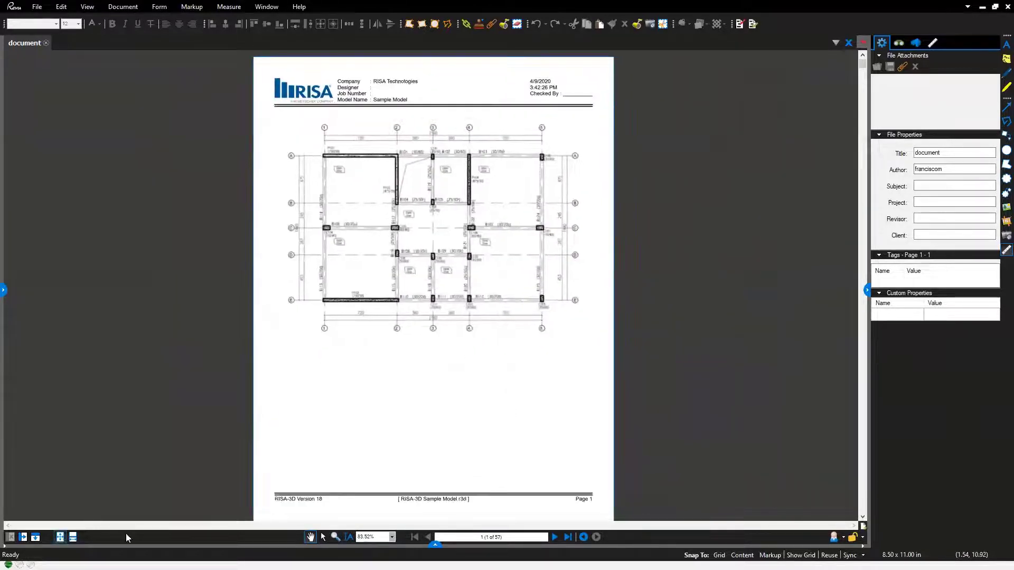
- Page forward through the two model snapshots to the Nodes table on page 4
{"action": "left_click", "coordinate": [554, 538]}
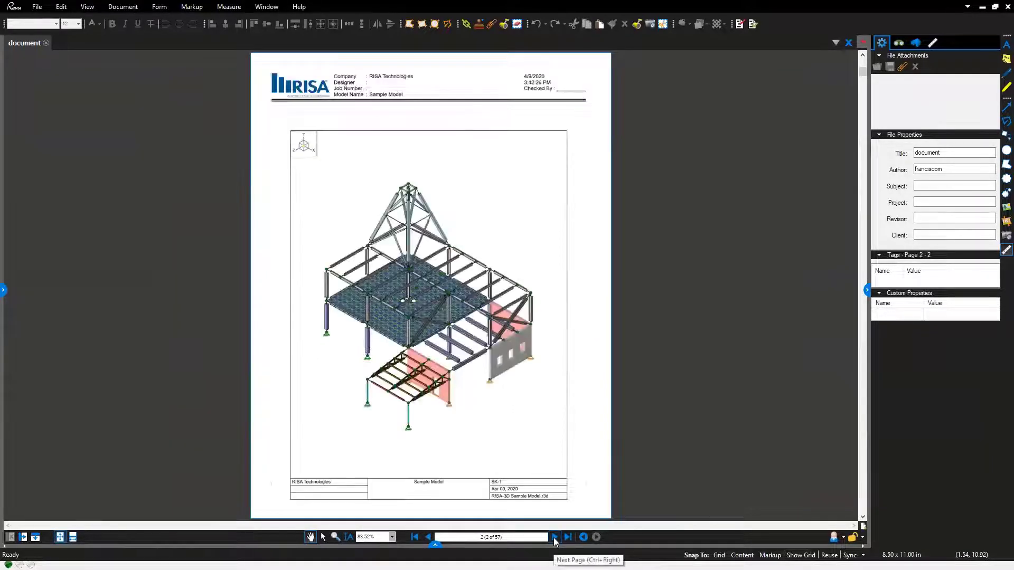
{"action": "left_click", "coordinate": [554, 538]}
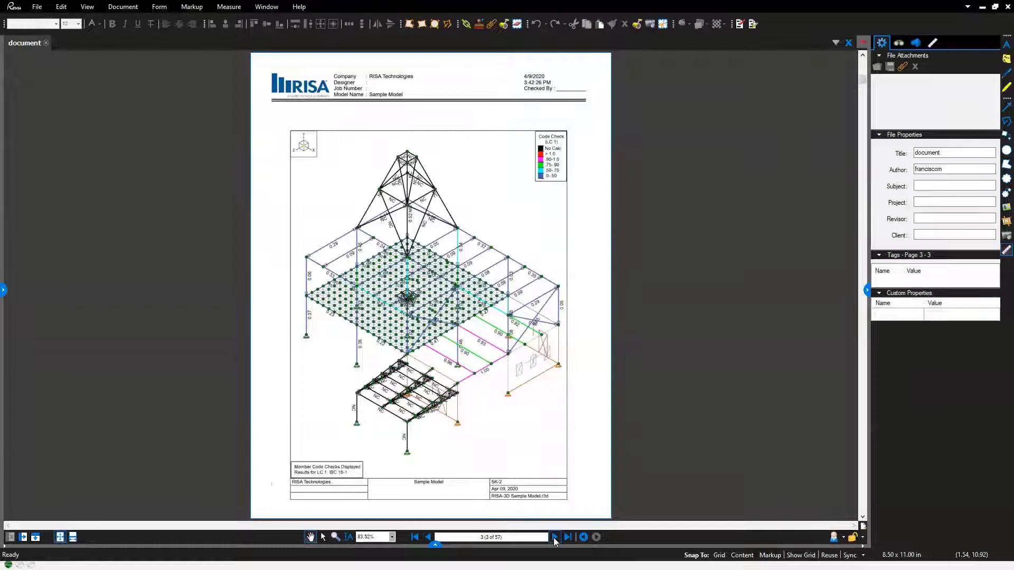
{"action": "left_click", "coordinate": [553, 538]}
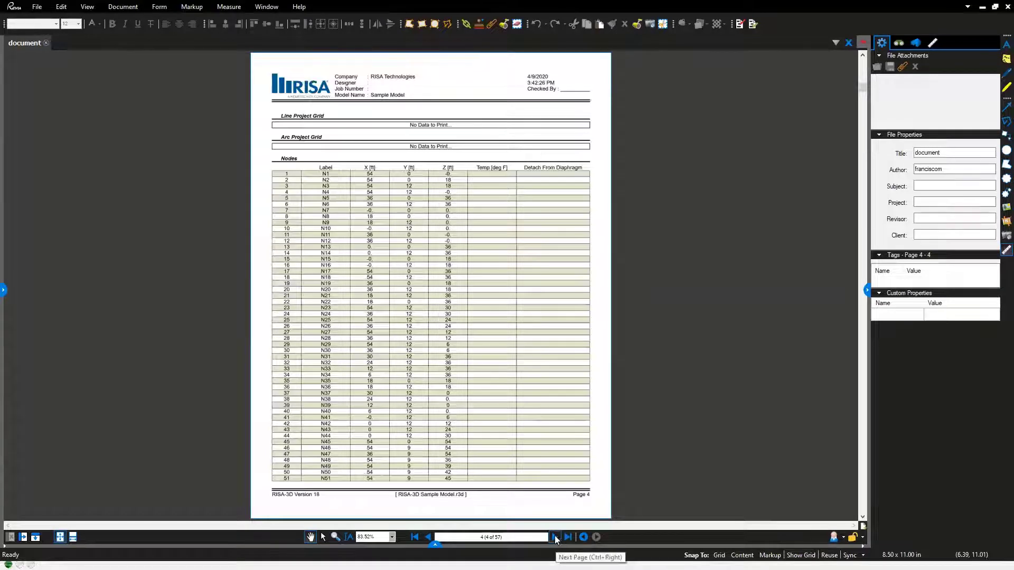
- Page forward through the member, plate and load tables to page 44 of the calc pack
{"action": "left_click", "coordinate": [556, 537]}
{"action": "left_click", "coordinate": [556, 537]}
{"action": "left_click", "coordinate": [556, 538]}
{"action": "left_click", "coordinate": [555, 538]}
{"action": "left_click", "coordinate": [556, 537]}
{"action": "left_click", "coordinate": [556, 537]}
{"action": "left_click", "coordinate": [556, 538]}
{"action": "left_click", "coordinate": [556, 538]}
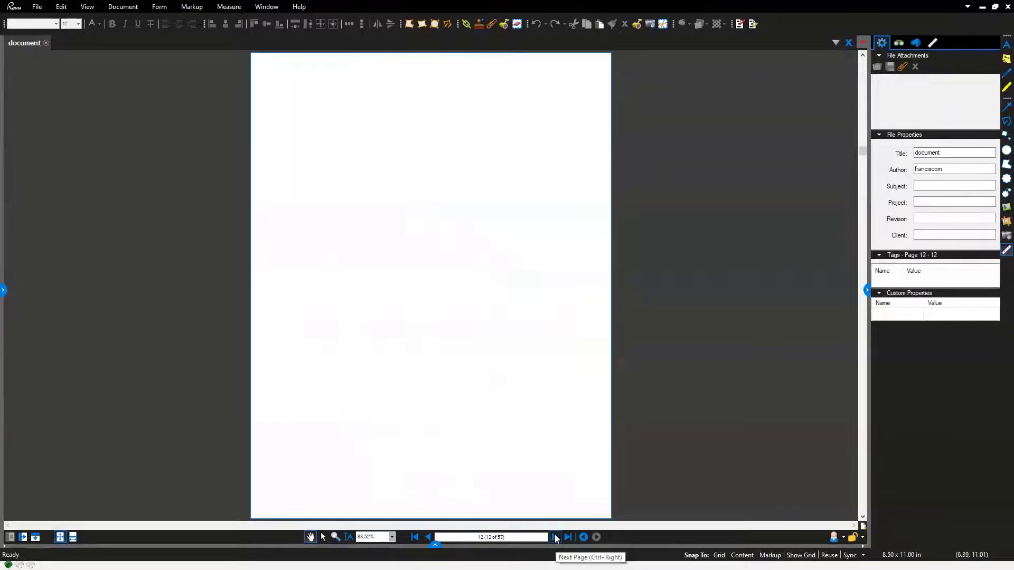
{"action": "left_click", "coordinate": [555, 537]}
{"action": "left_click", "coordinate": [556, 538]}
{"action": "left_click", "coordinate": [555, 538]}
{"action": "left_click", "coordinate": [556, 538]}
{"action": "left_click", "coordinate": [555, 537]}
{"action": "left_click", "coordinate": [556, 538]}
{"action": "left_click", "coordinate": [555, 537]}
{"action": "left_click", "coordinate": [556, 537]}
{"action": "left_click", "coordinate": [556, 537]}
{"action": "left_click", "coordinate": [555, 538]}
{"action": "left_click", "coordinate": [556, 538]}
{"action": "left_click", "coordinate": [555, 537]}
{"action": "left_click", "coordinate": [556, 537]}
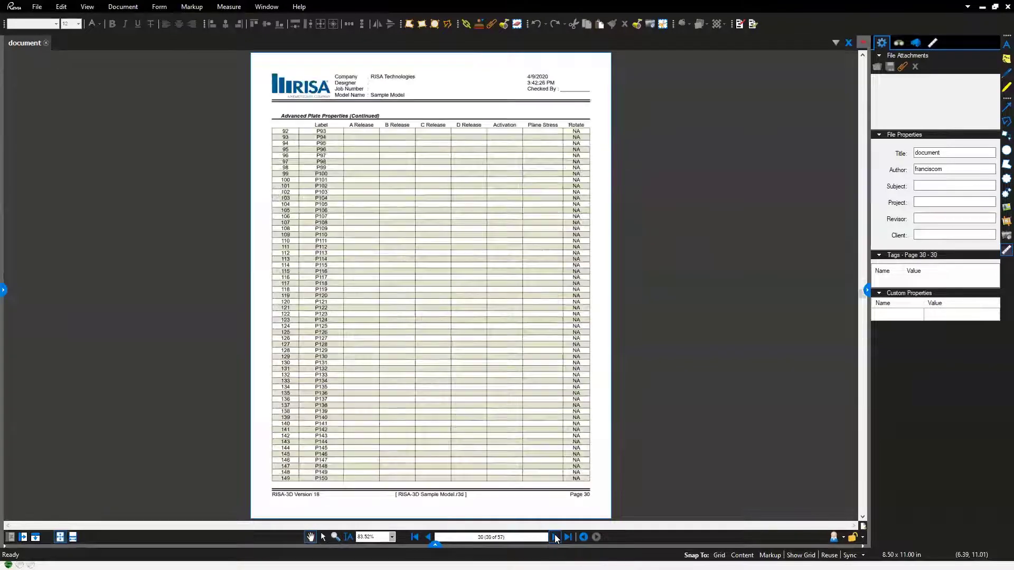
{"action": "left_click", "coordinate": [555, 538]}
{"action": "left_click", "coordinate": [555, 538]}
{"action": "left_click", "coordinate": [556, 537]}
{"action": "left_click", "coordinate": [556, 538]}
{"action": "left_click", "coordinate": [555, 538]}
{"action": "left_click", "coordinate": [556, 538]}
{"action": "left_click", "coordinate": [555, 538]}
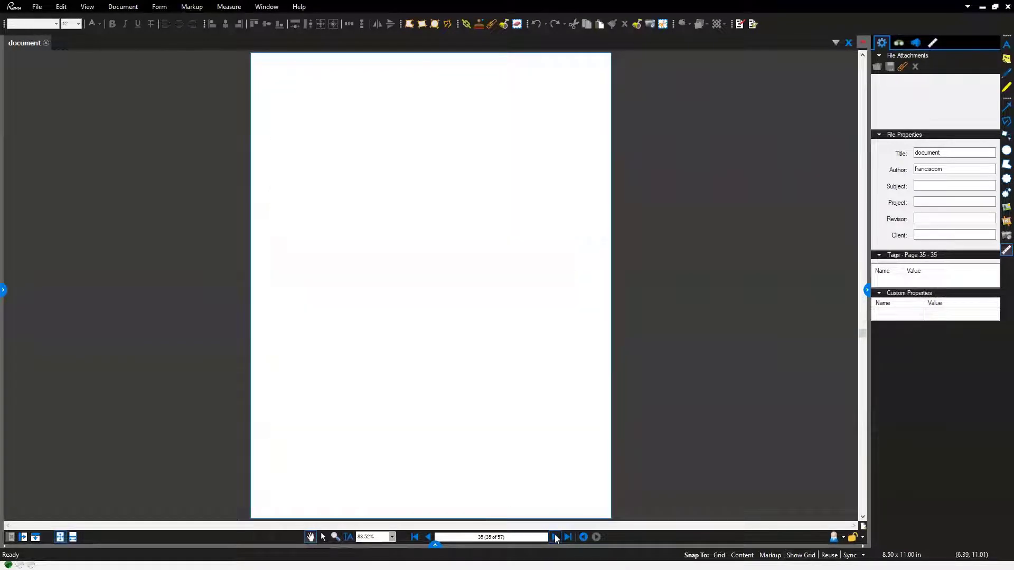
{"action": "left_click", "coordinate": [555, 538]}
{"action": "left_click", "coordinate": [556, 538]}
{"action": "left_click", "coordinate": [555, 538]}
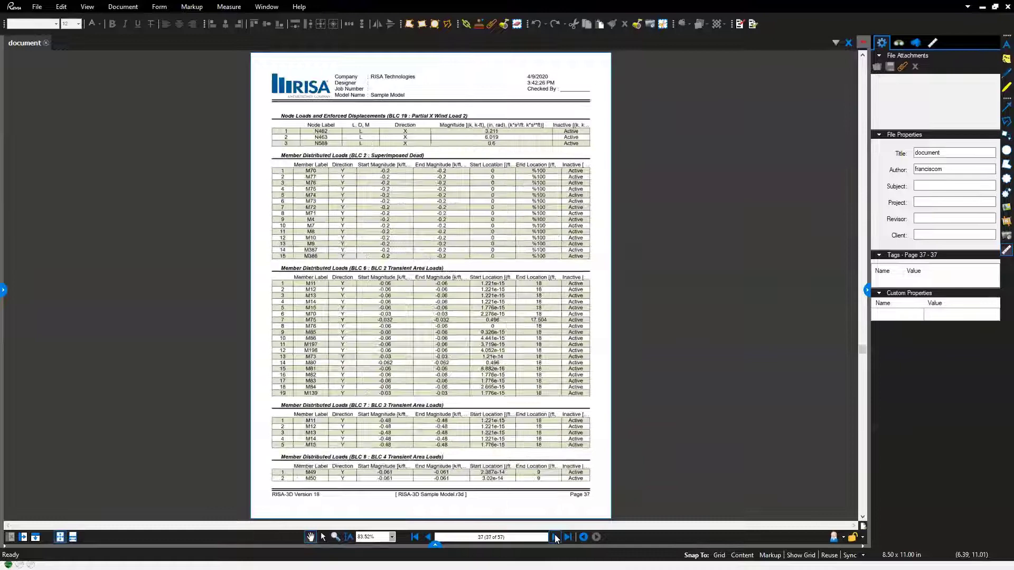
{"action": "left_click", "coordinate": [555, 538]}
{"action": "left_click", "coordinate": [556, 538]}
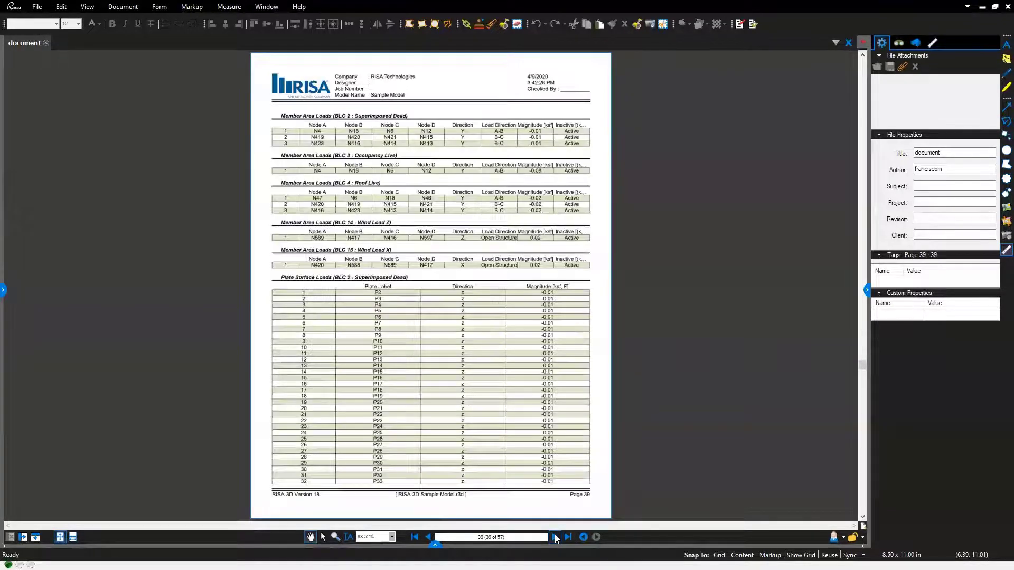
{"action": "left_click", "coordinate": [556, 537]}
{"action": "left_click", "coordinate": [555, 538]}
{"action": "left_click", "coordinate": [556, 538]}
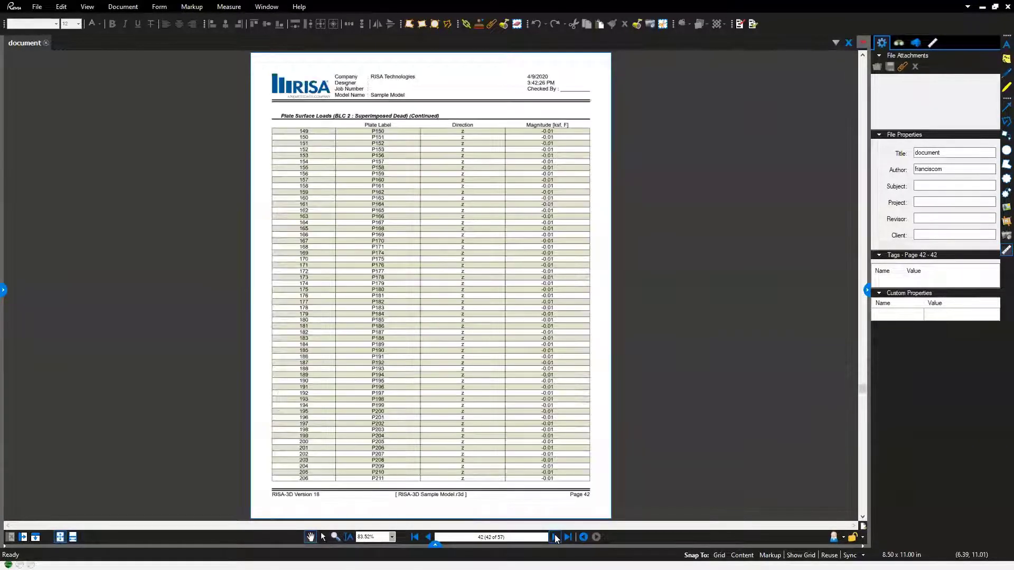
{"action": "left_click", "coordinate": [555, 538]}
{"action": "left_click", "coordinate": [556, 537]}
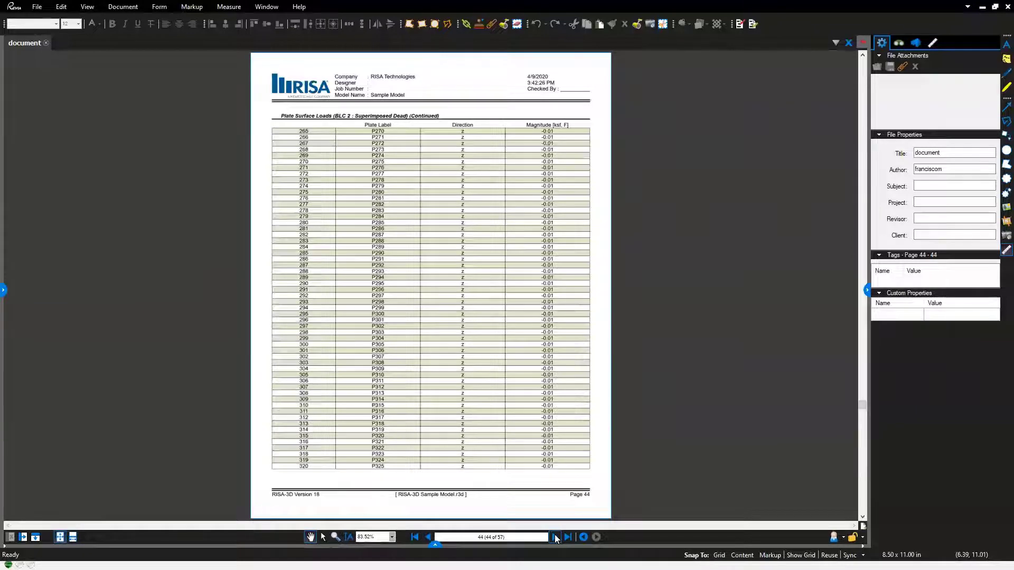
- Continue into the results section, past page 52's LRFD and wood code checks, to page 53
{"action": "left_click", "coordinate": [556, 537]}
{"action": "left_click", "coordinate": [556, 538]}
{"action": "left_click", "coordinate": [556, 538]}
{"action": "left_click", "coordinate": [556, 538]}
{"action": "left_click", "coordinate": [556, 538]}
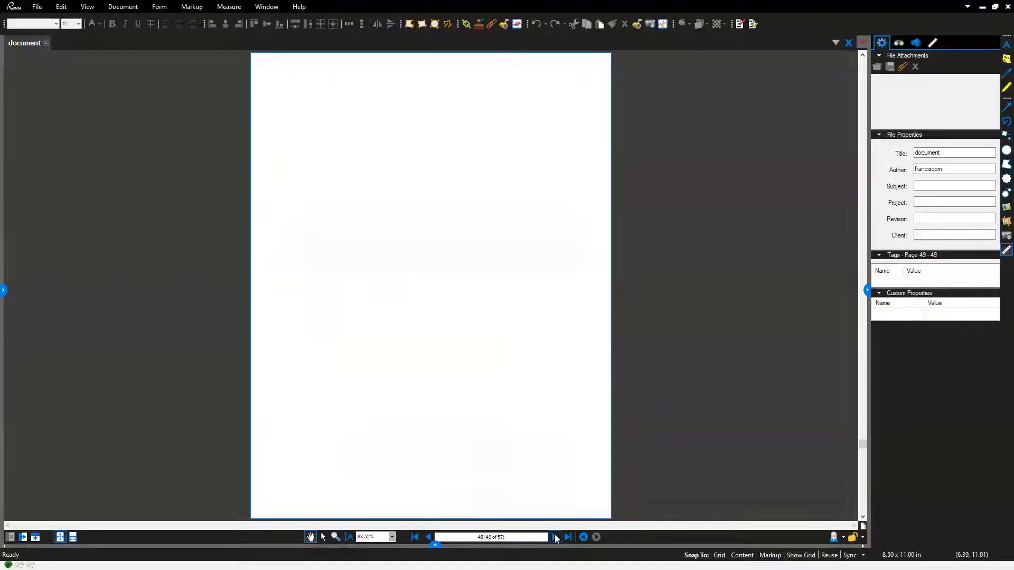
{"action": "left_click", "coordinate": [555, 538]}
{"action": "left_click", "coordinate": [556, 538]}
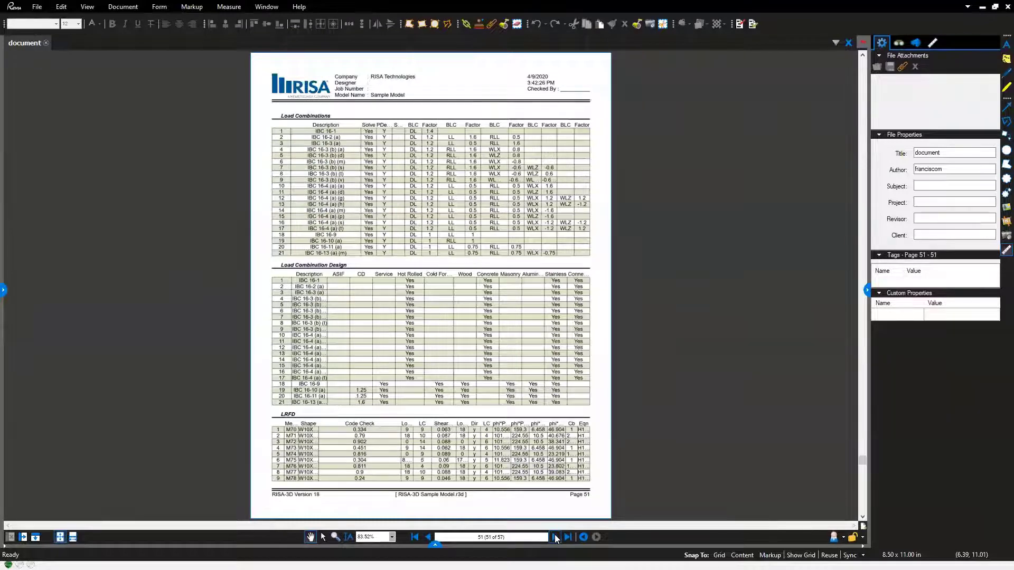
{"action": "left_click", "coordinate": [556, 538]}
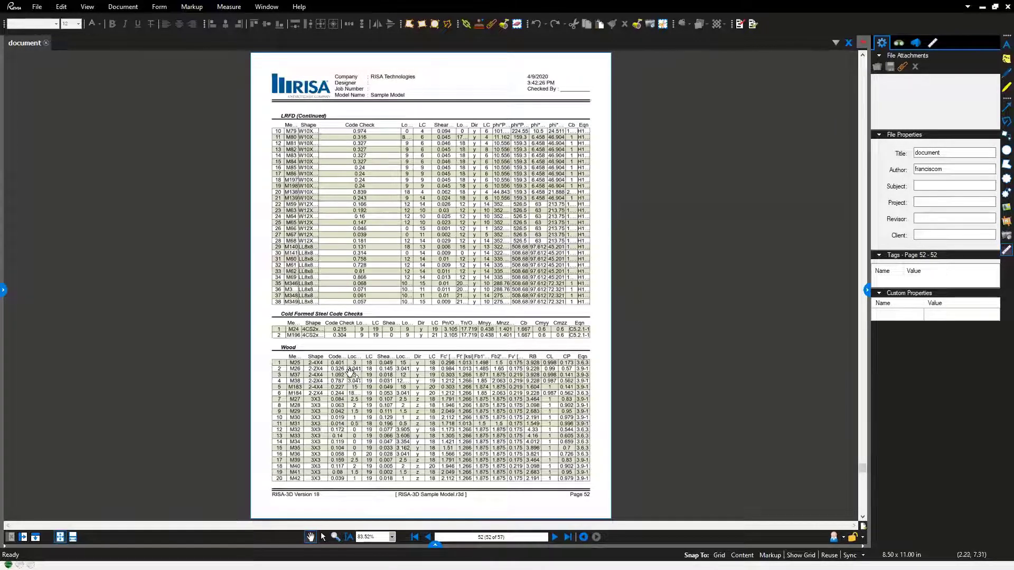
{"action": "left_click", "coordinate": [557, 538]}
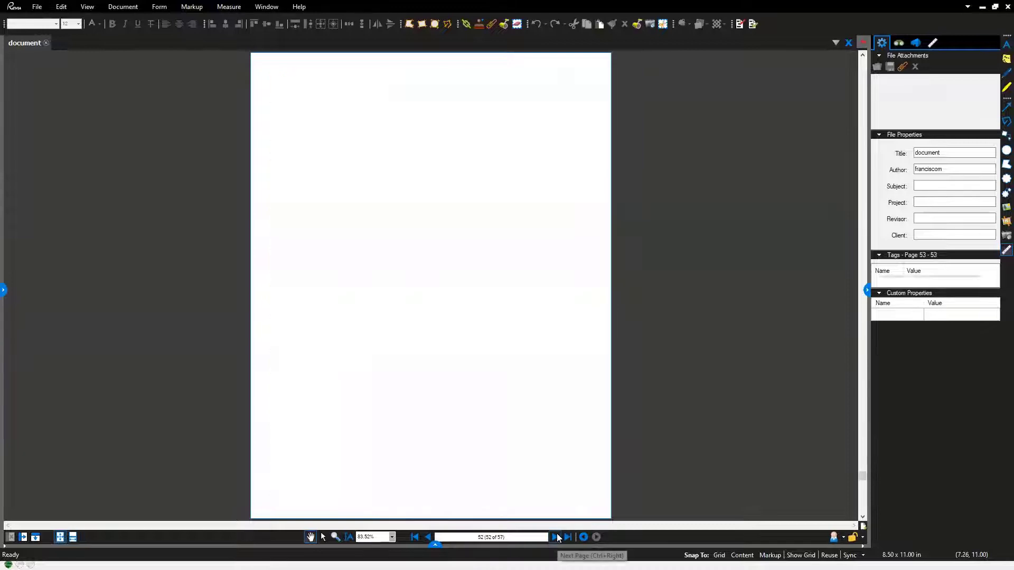